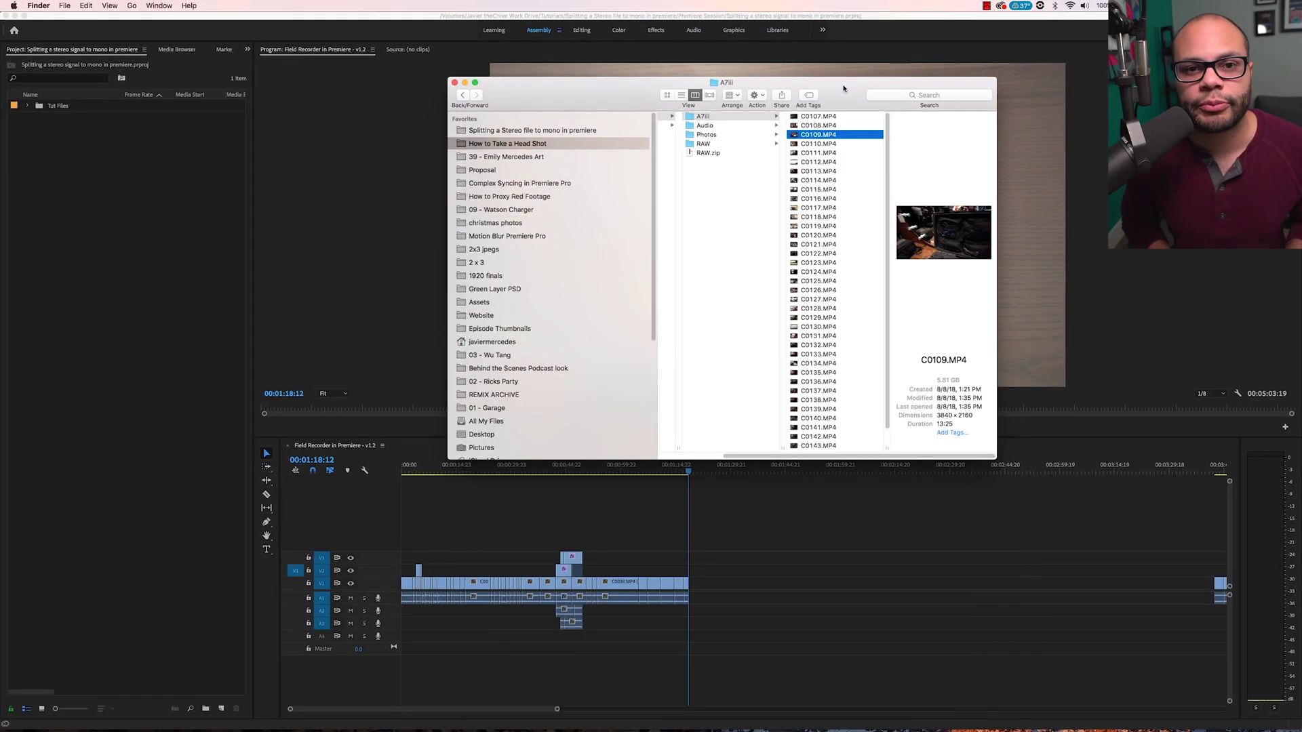
- Import C0109.MP4 and the recorder files STE-000.wav through STE-003.wav into the project, and create a sequence from the video clip
drag(240, 199, 135, 117)
click(702, 142)
click(817, 133)
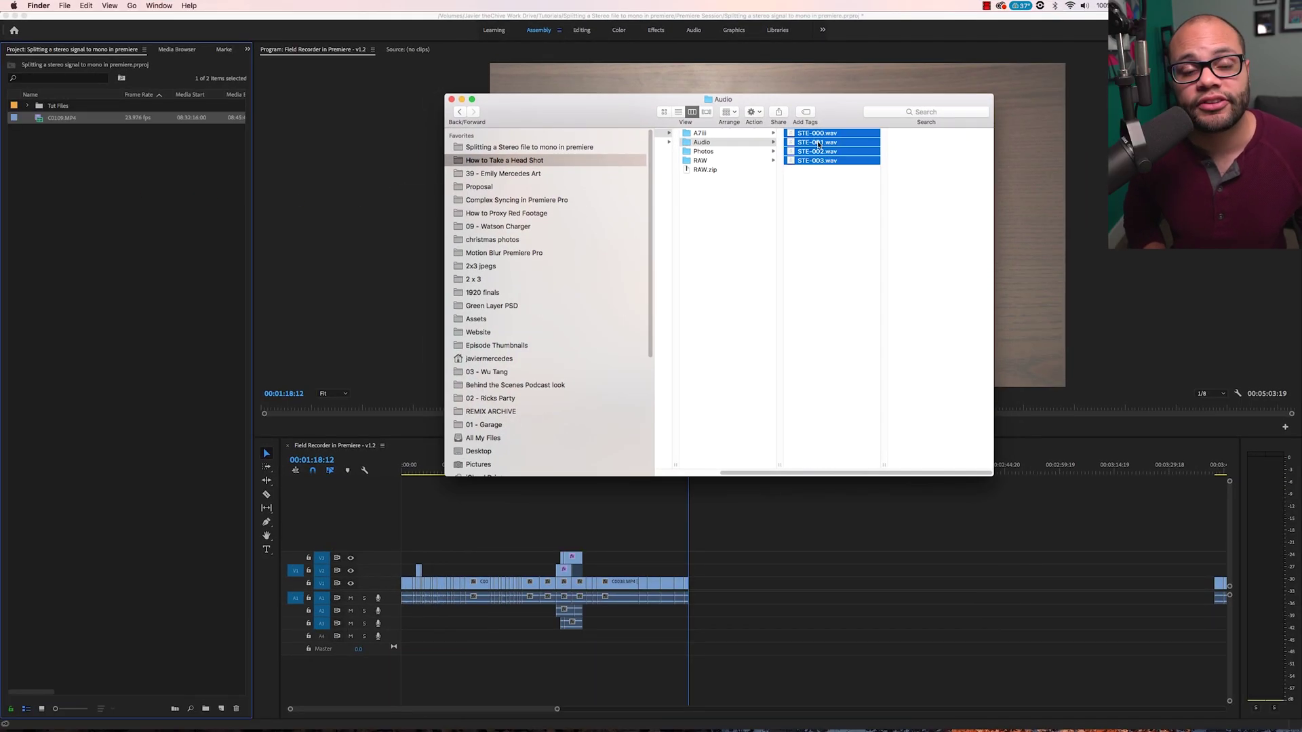
drag(302, 222, 116, 224)
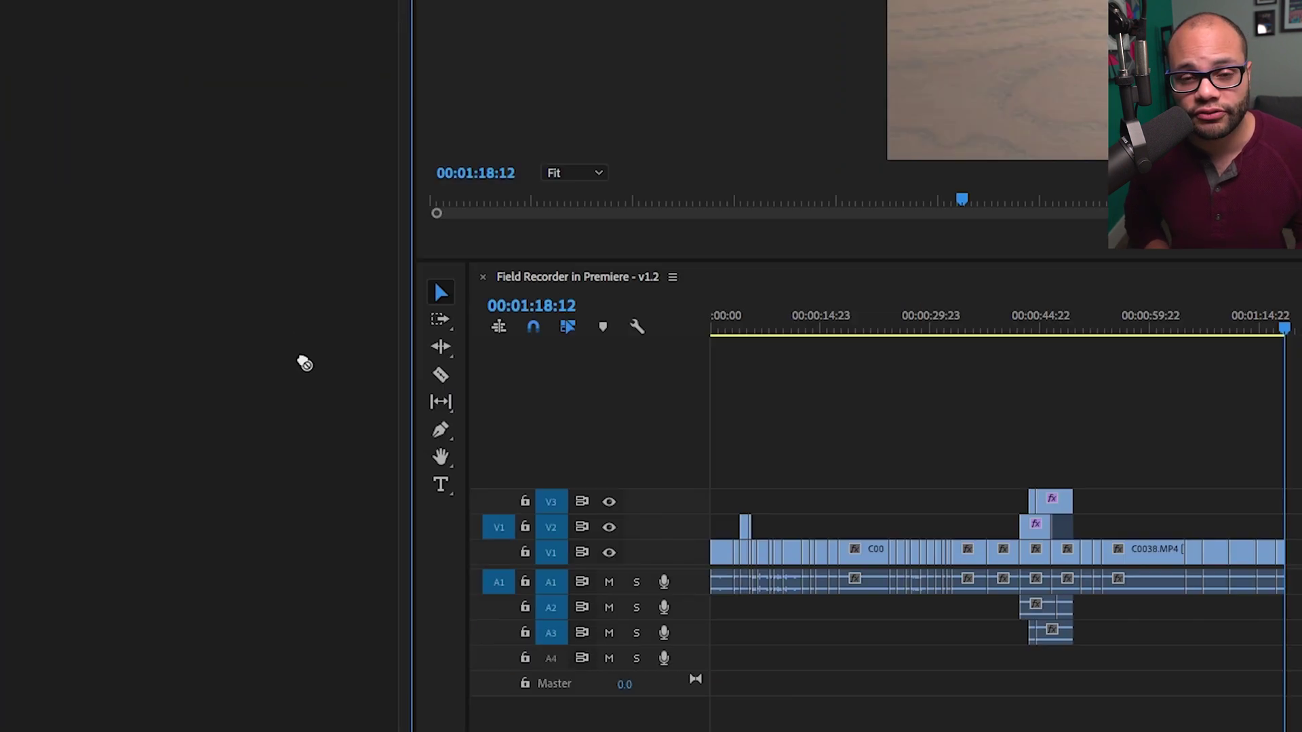
drag(754, 548, 739, 588)
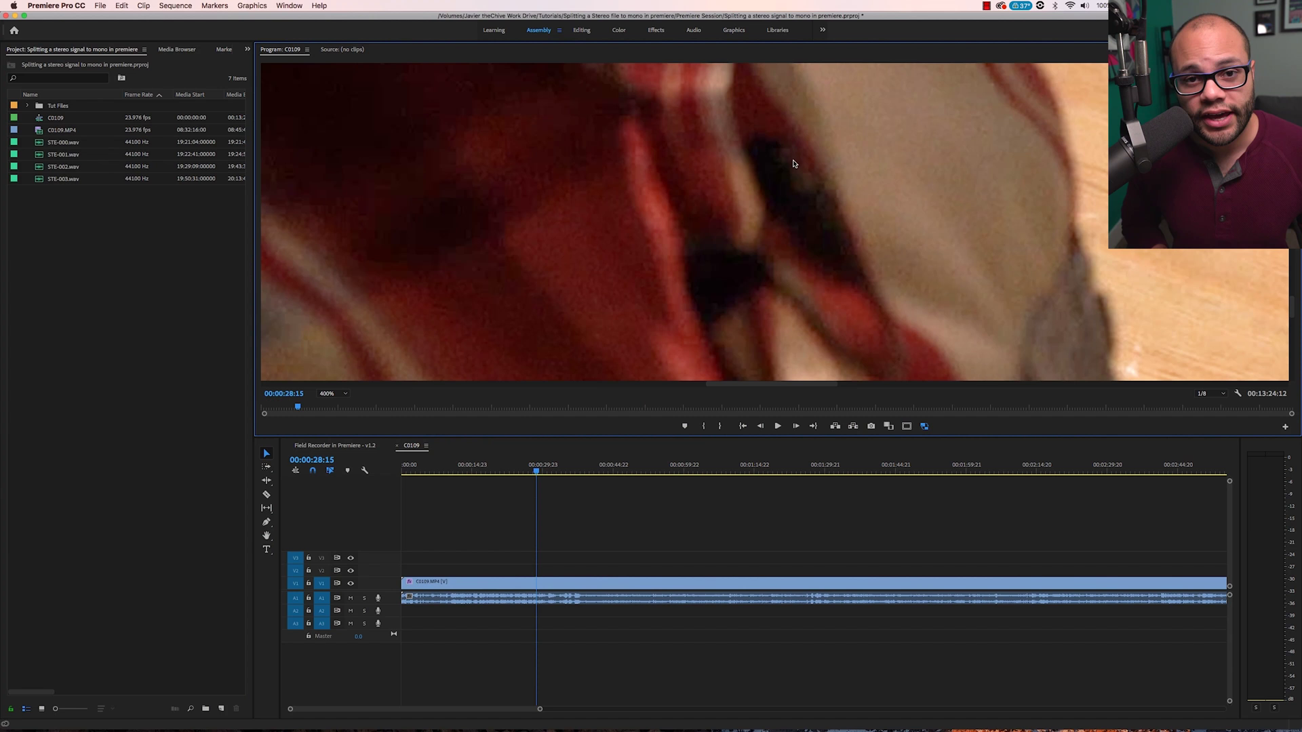
- Play the opening seconds of the C0109 sequence to identify the matching recorder file
scroll(634, 196, right, 5)
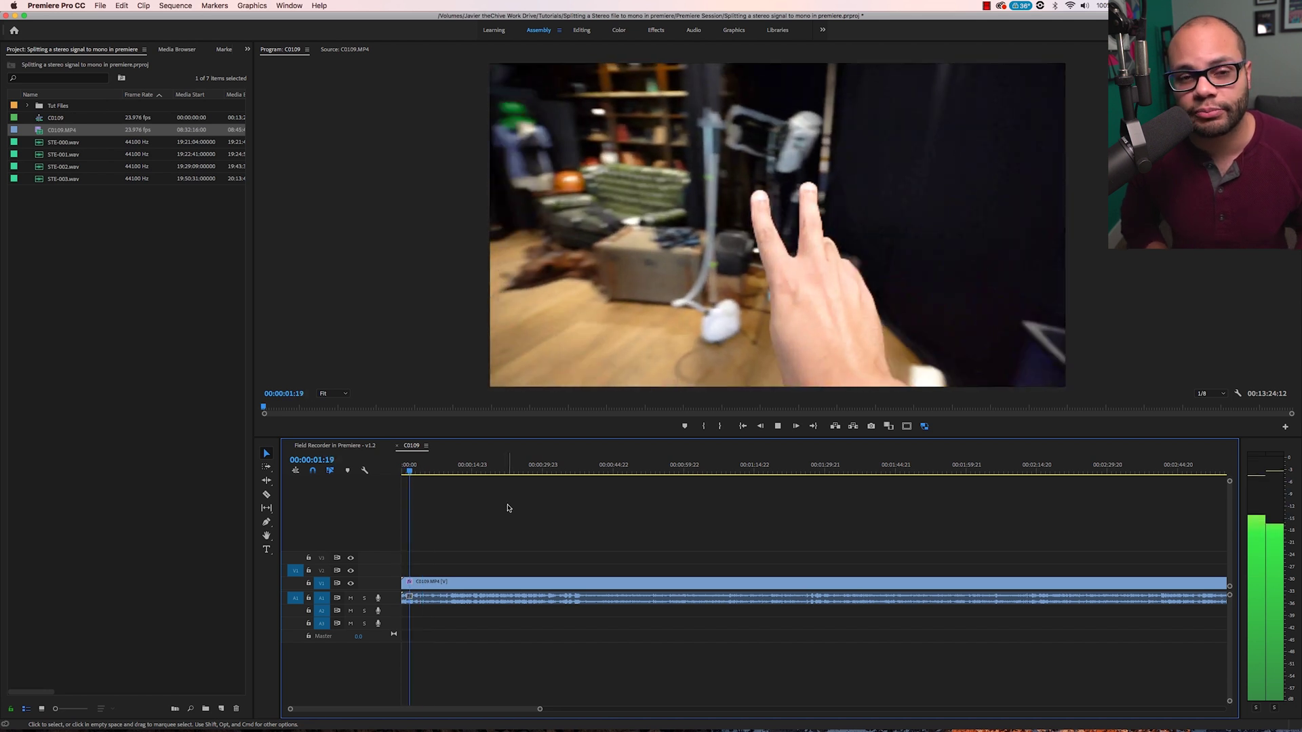
key(space)
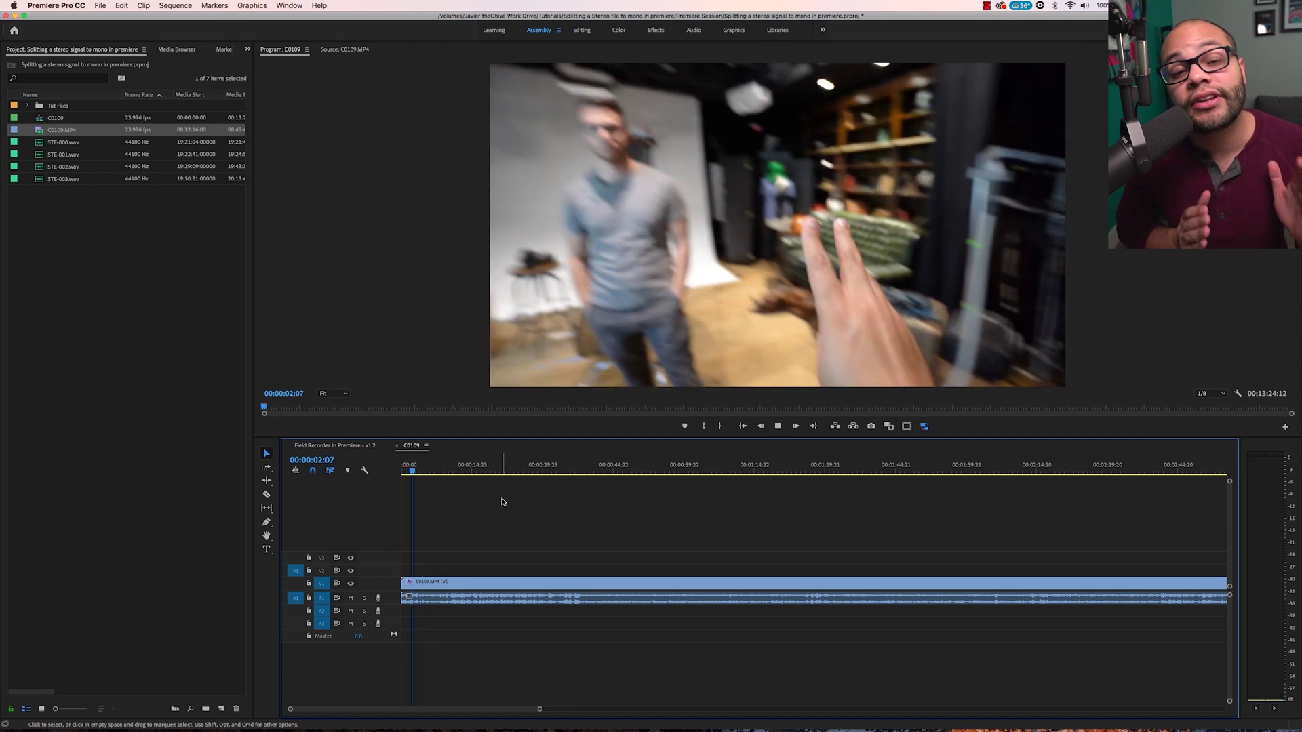
key(space)
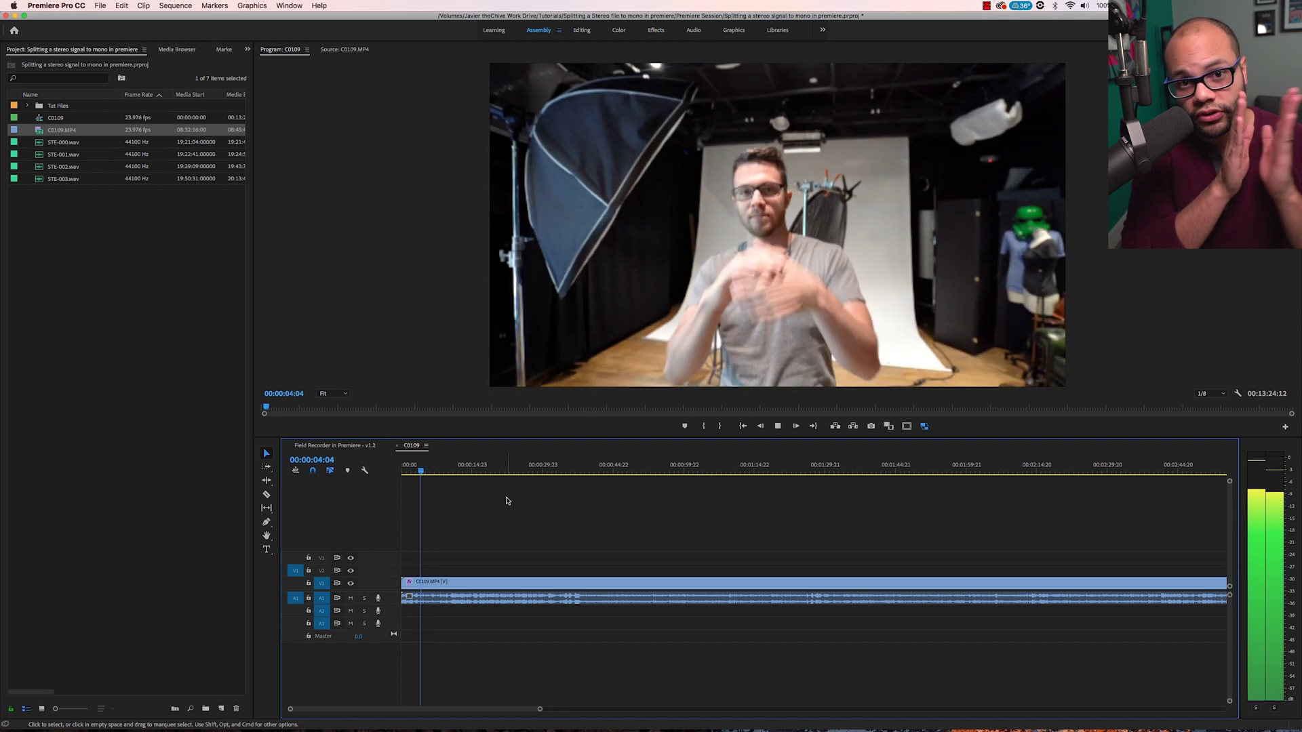
key(space)
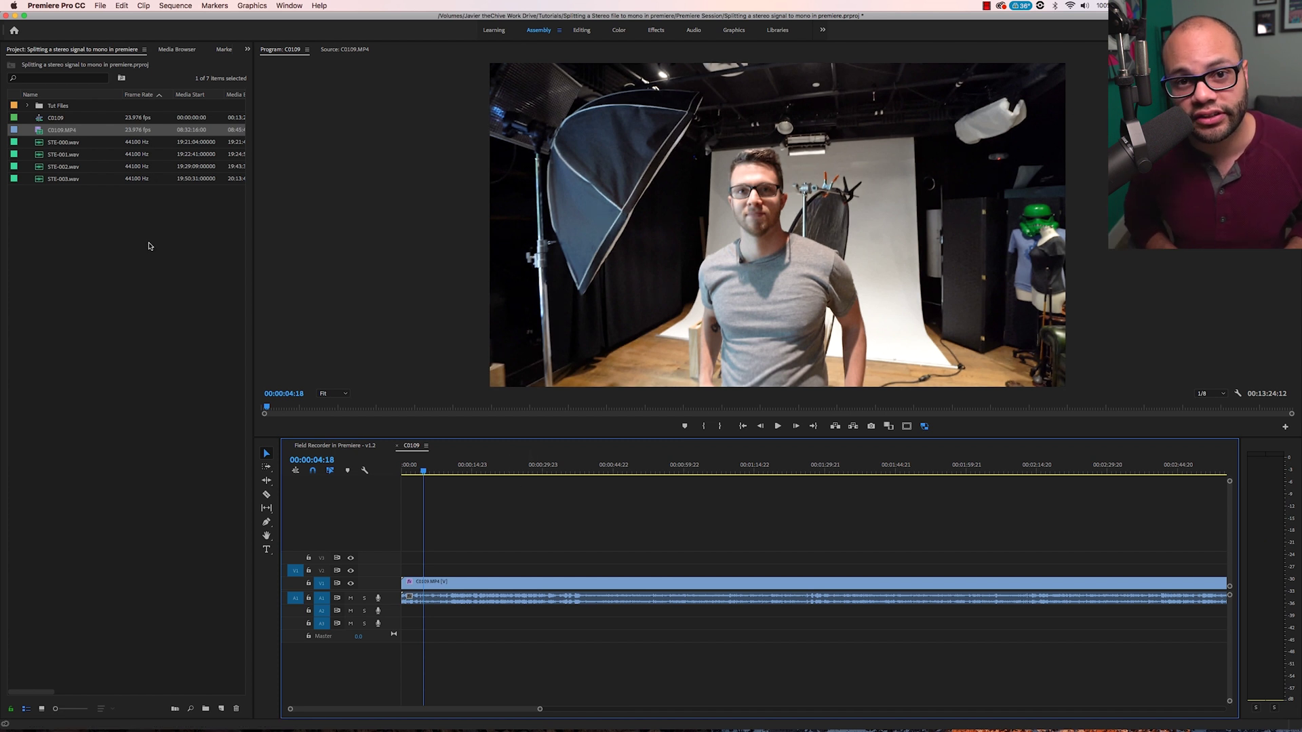
- Open STE-002.wav in the source monitor and place its audio on track A2 beneath C0109.MP4, with the waveforms enlarged
double_click(57, 168)
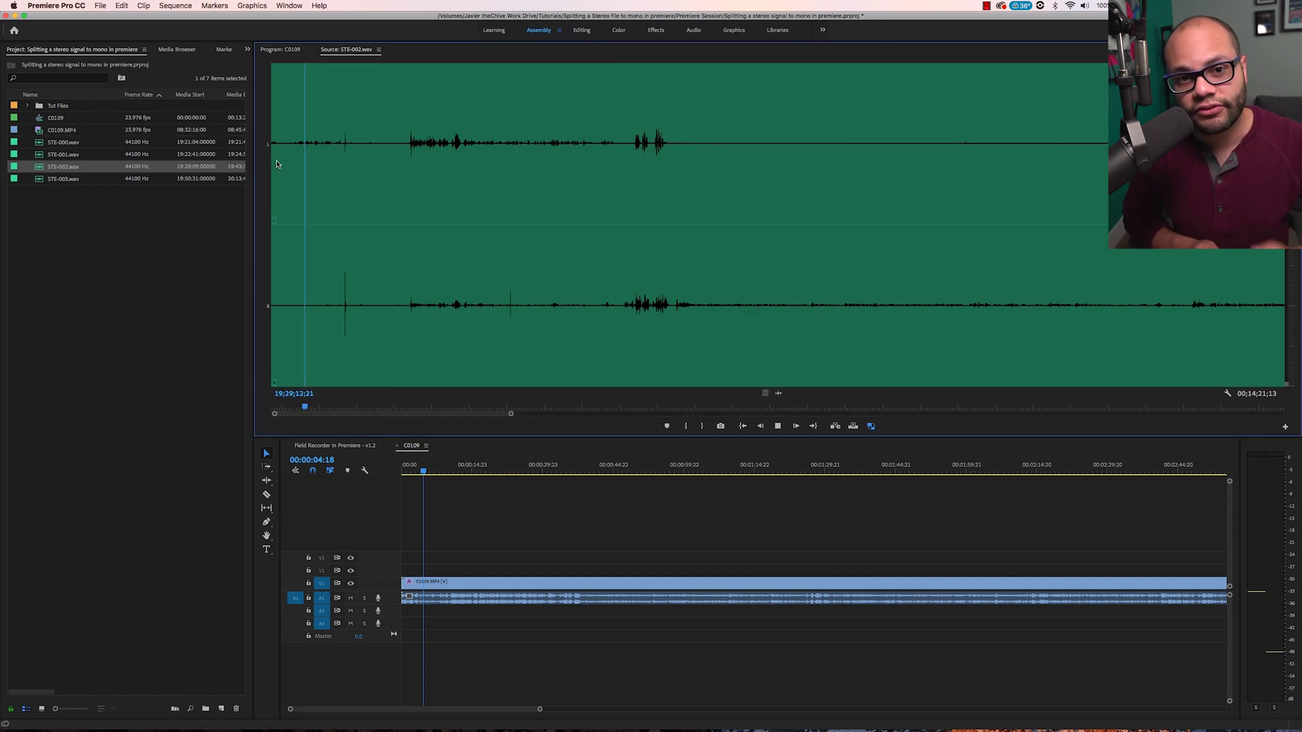
key(equal)
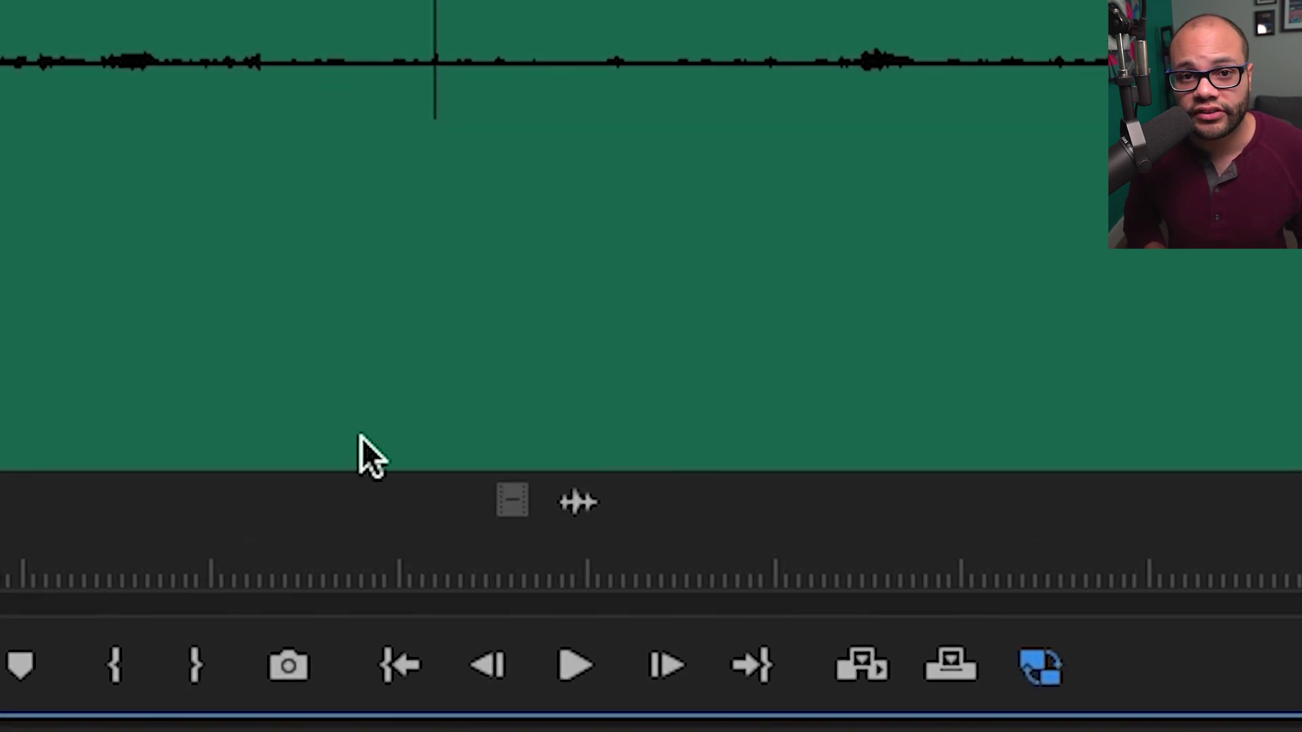
drag(569, 507, 393, 611)
key(backslash)
scroll(387, 609, up, 5)
scroll(384, 602, up, 2)
- Synchronize the C0109.MP4 clip with the STE-002.wav clip on the timeline
drag(566, 521, 564, 644)
click(321, 557)
click(322, 570)
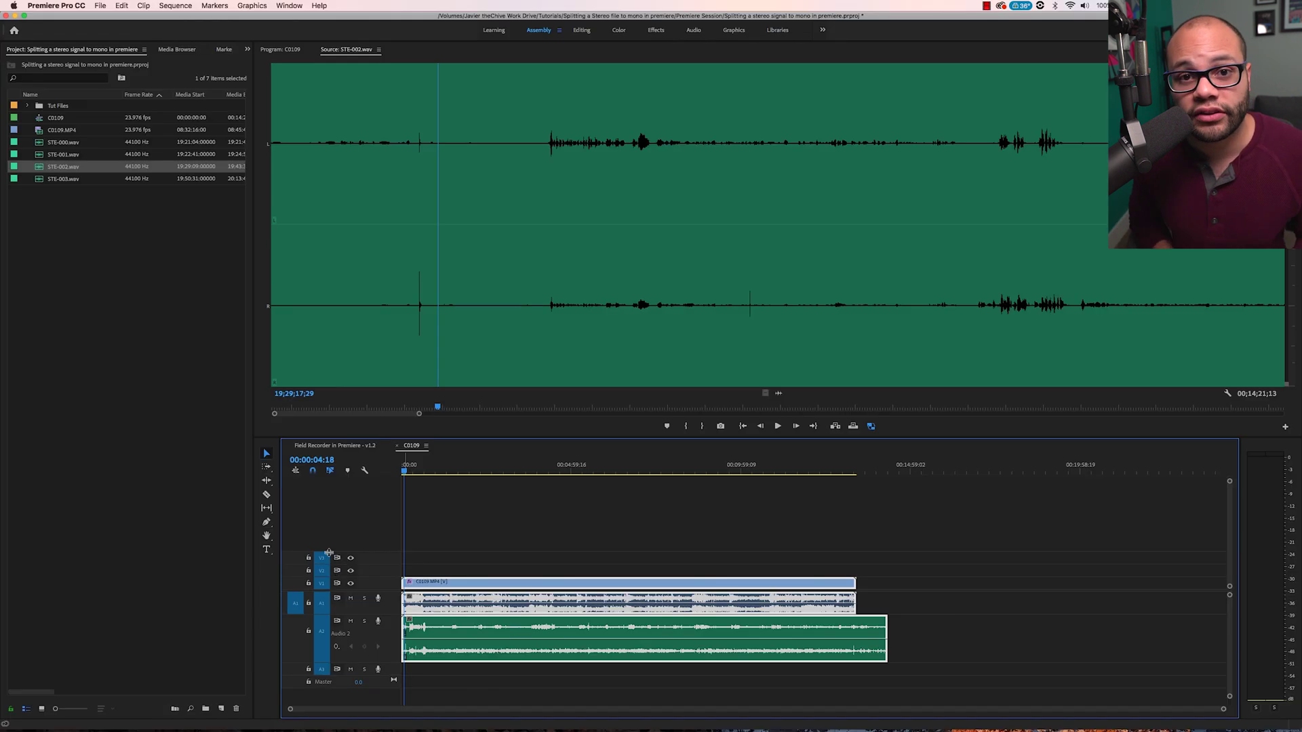
right_click(807, 313)
click(624, 369)
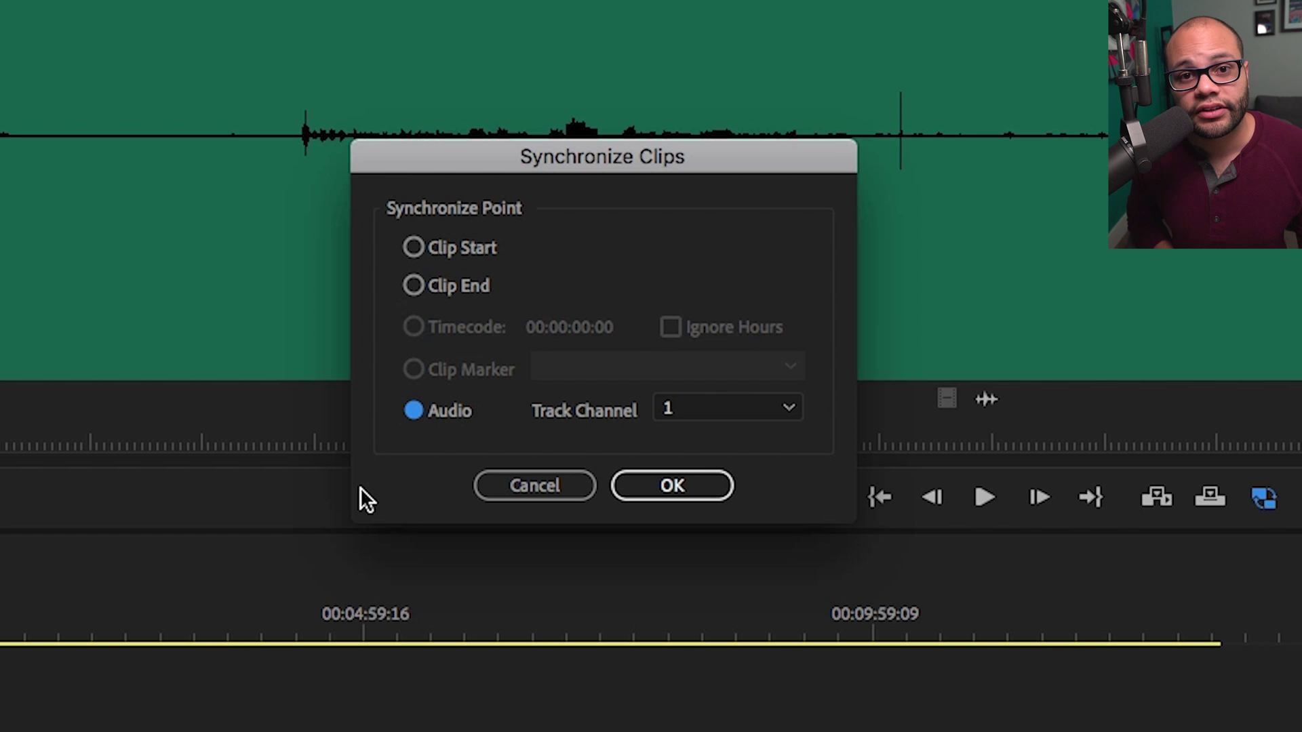
click(677, 486)
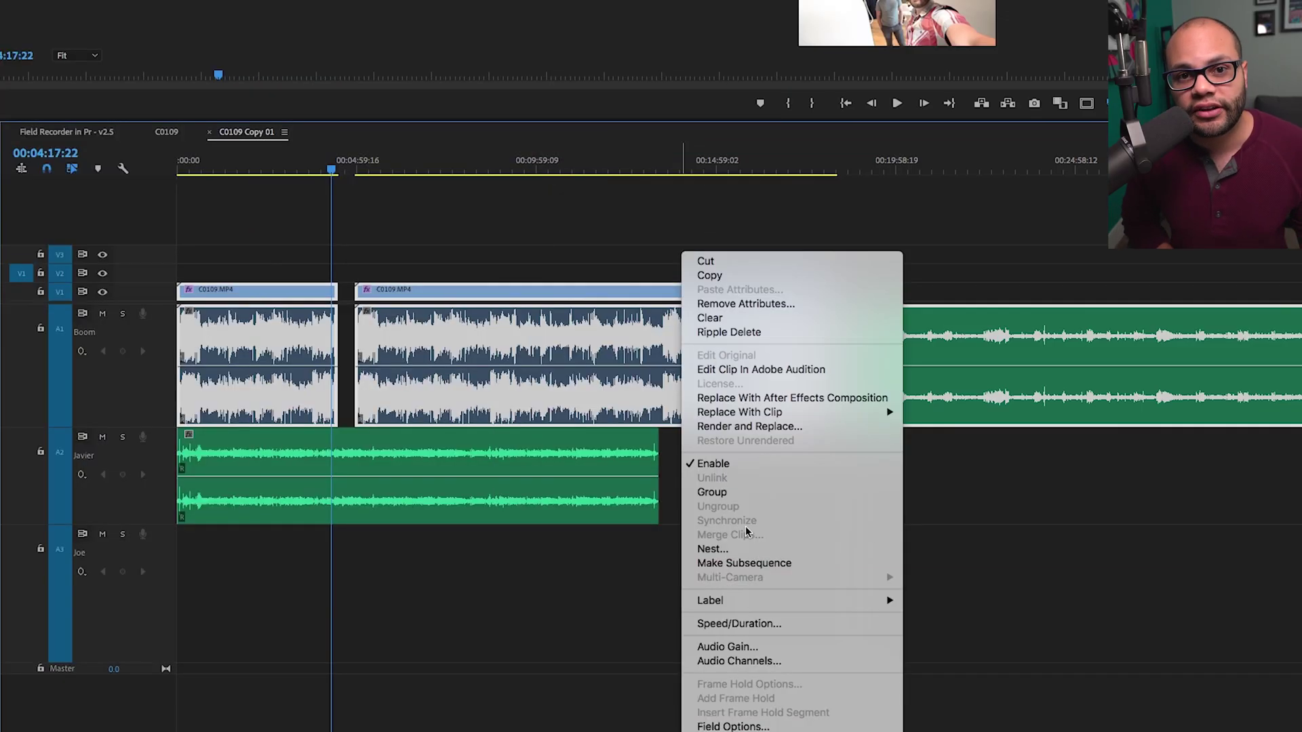
- In the C0109 Copy 01 sequence, try to synchronize the split C0109.MP4 clips, moving a video piece between V1 and V2
drag(528, 239, 262, 299)
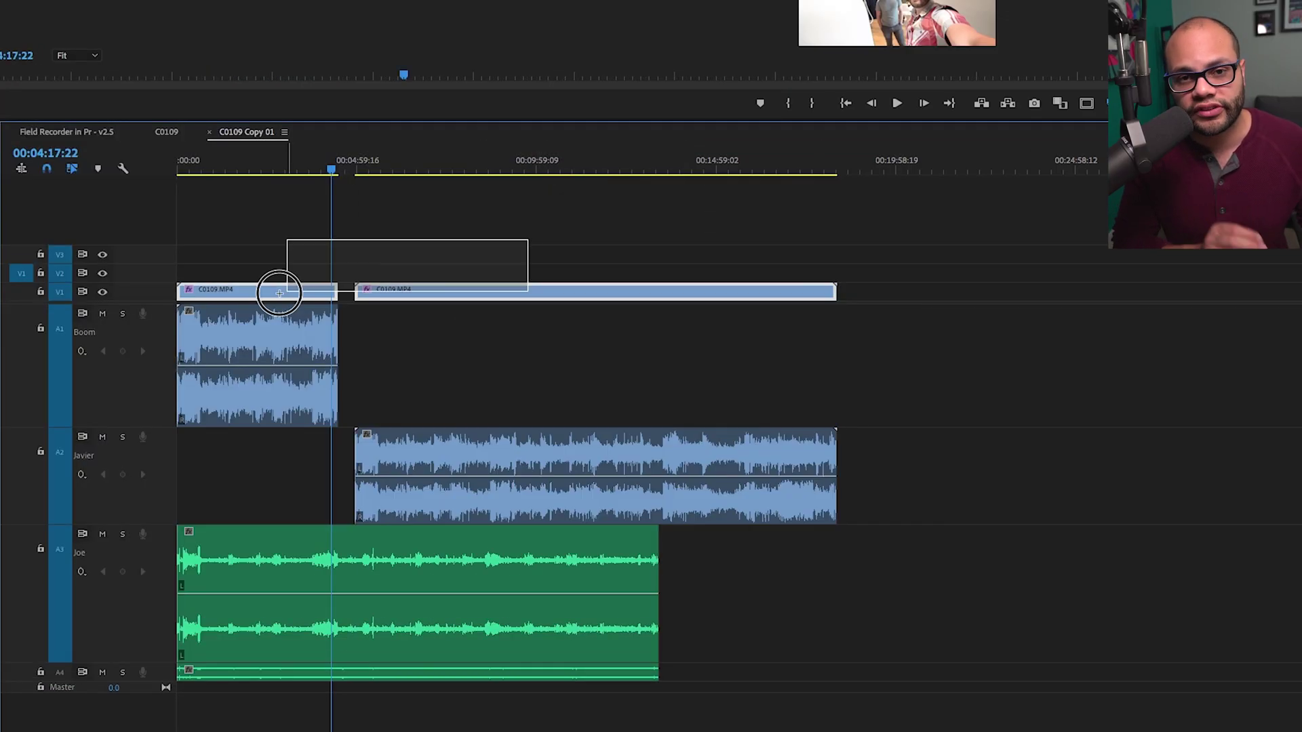
right_click(382, 291)
click(437, 251)
drag(396, 291, 397, 274)
click(345, 237)
drag(273, 273, 274, 291)
drag(526, 206, 215, 672)
right_click(276, 610)
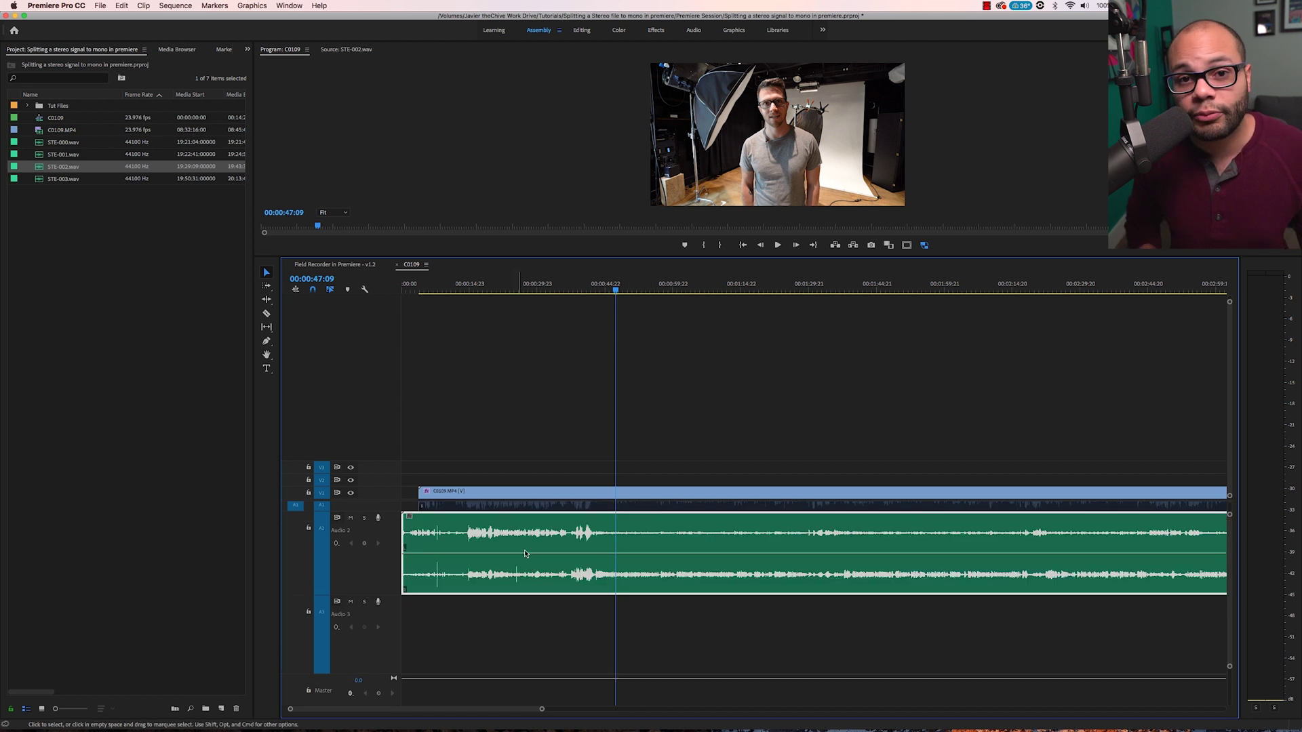
- Copy the STE-002.wav clip onto track A3, and rename audio tracks A2 and A3 with the two speakers' first names
drag(694, 578, 695, 622)
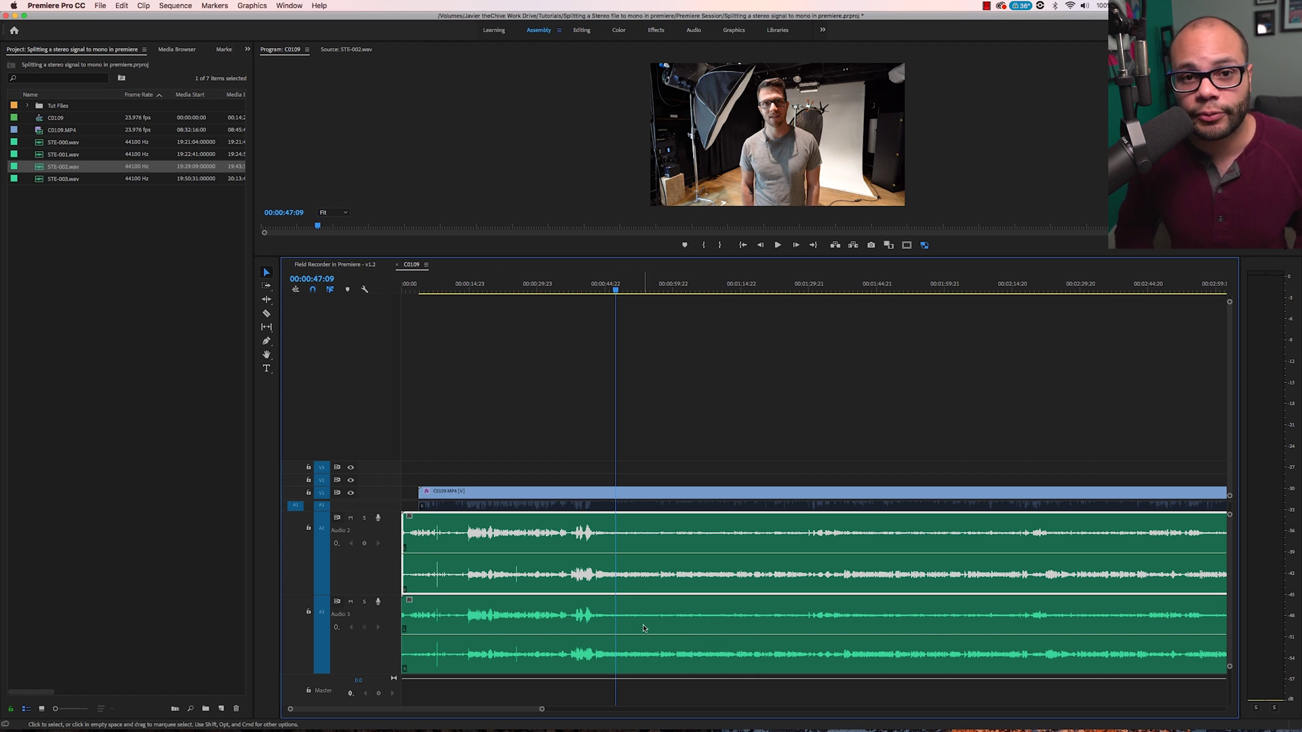
right_click(351, 538)
click(366, 541)
key(BackSpace)
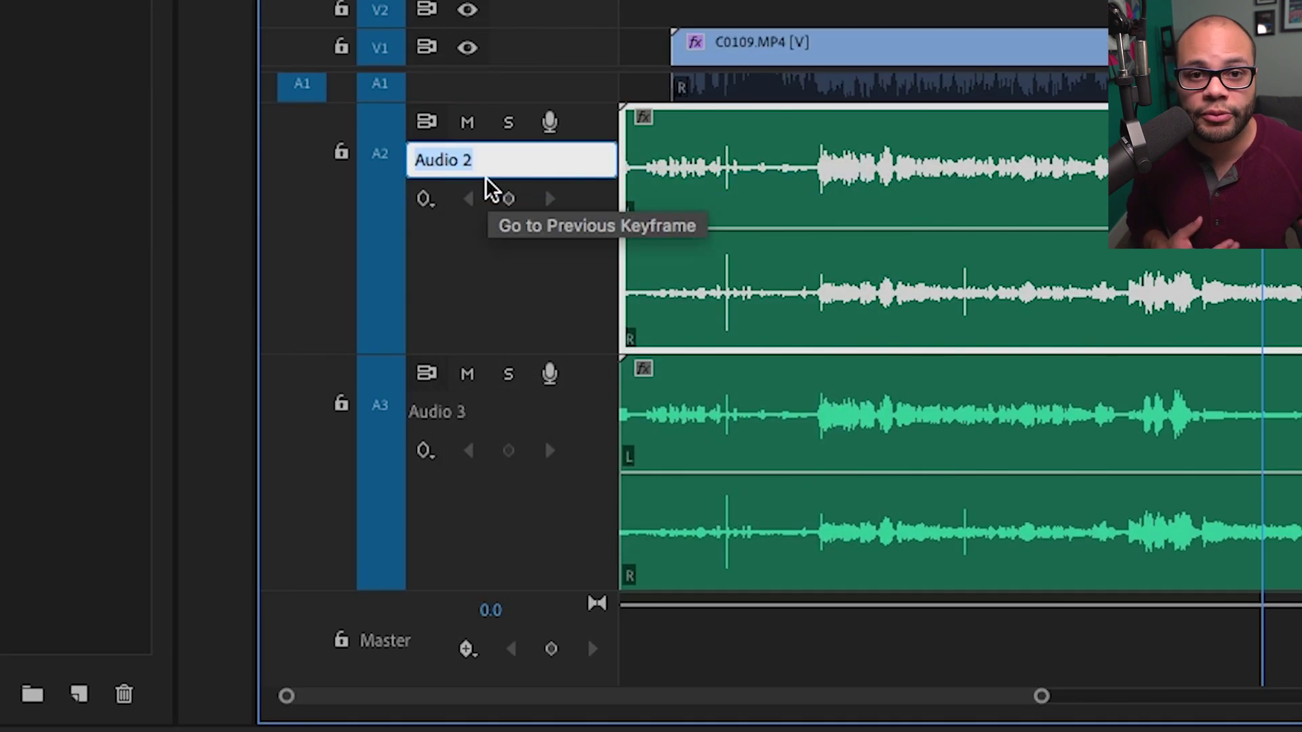
text(Javier)
key(Return)
right_click(437, 440)
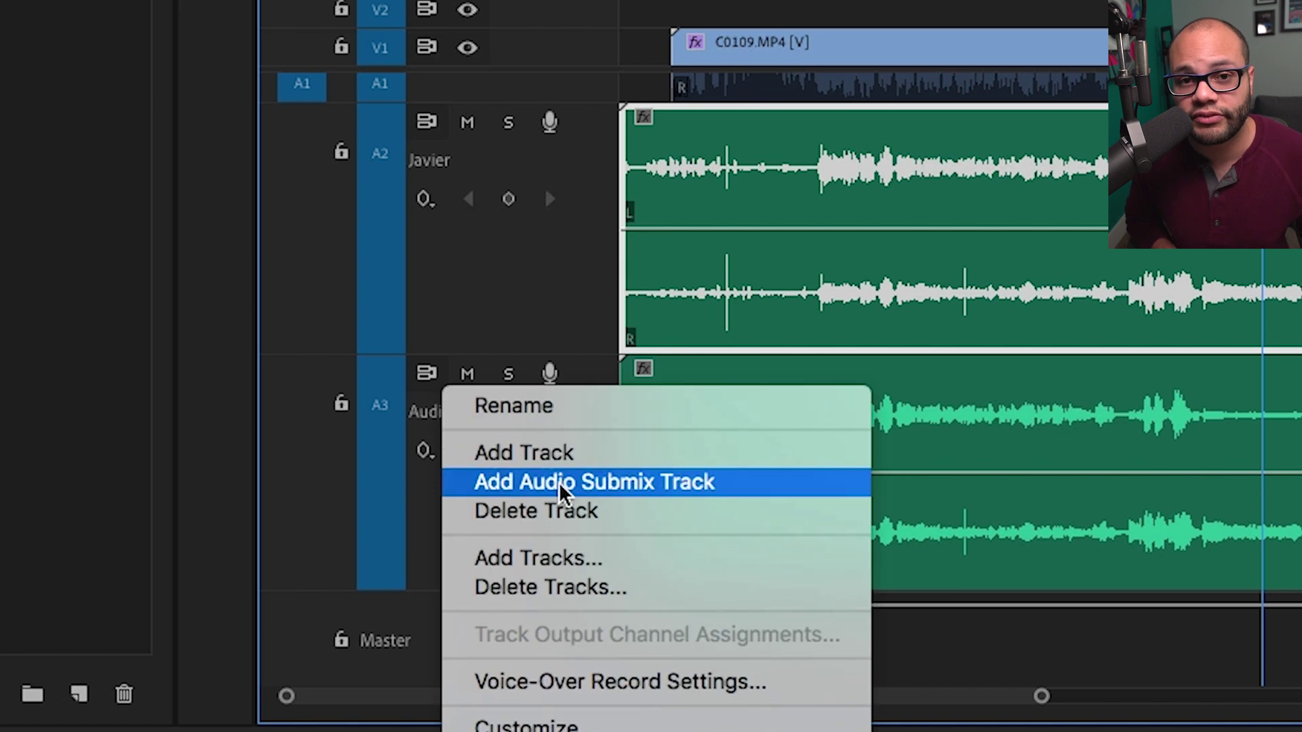
click(515, 406)
text(Joe)
key(Return)
- Set the audio channels of the A2 clip so both its left and right channels use the left source channel
right_click(645, 351)
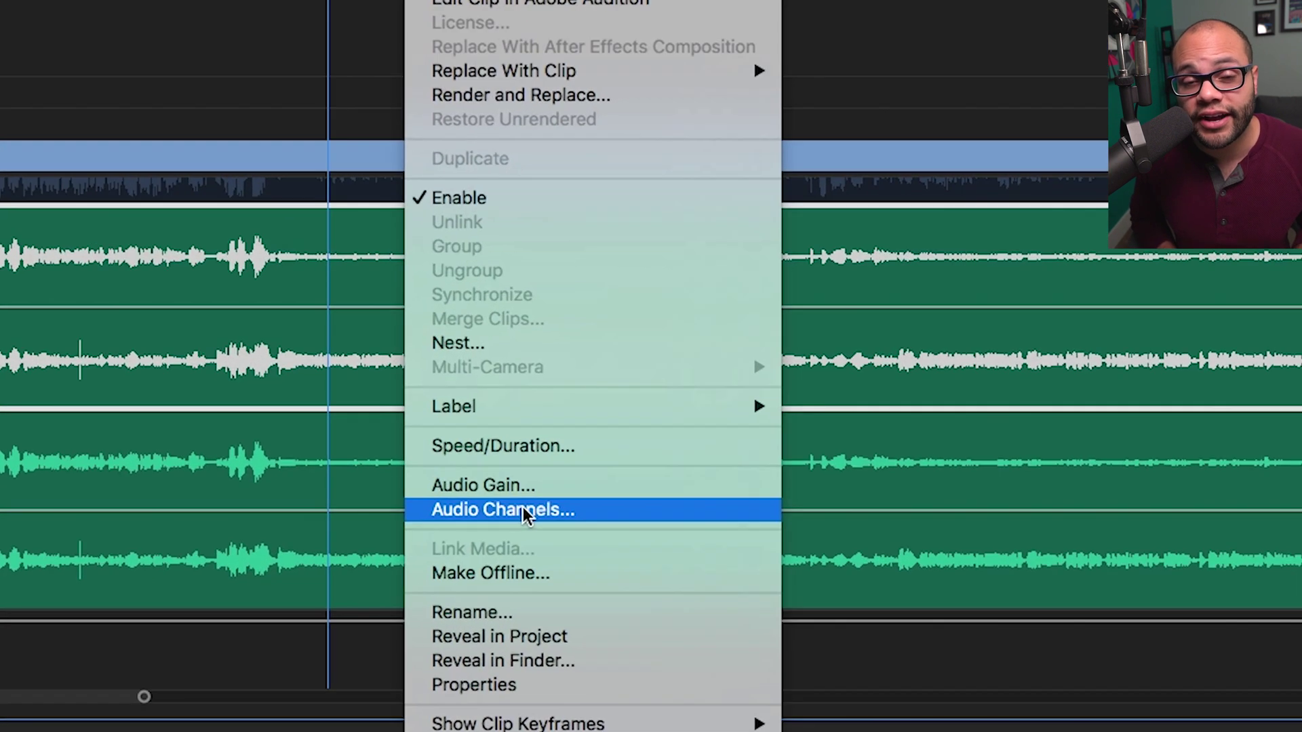
click(522, 509)
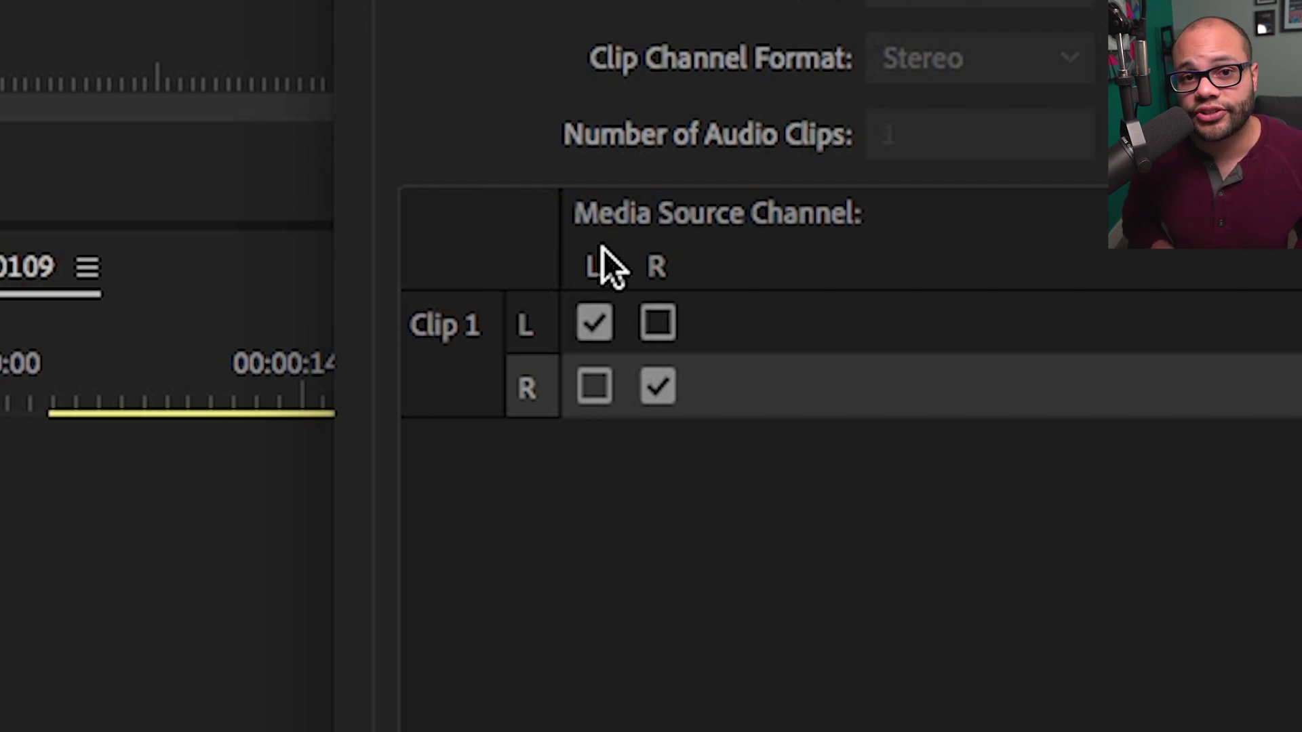
click(594, 387)
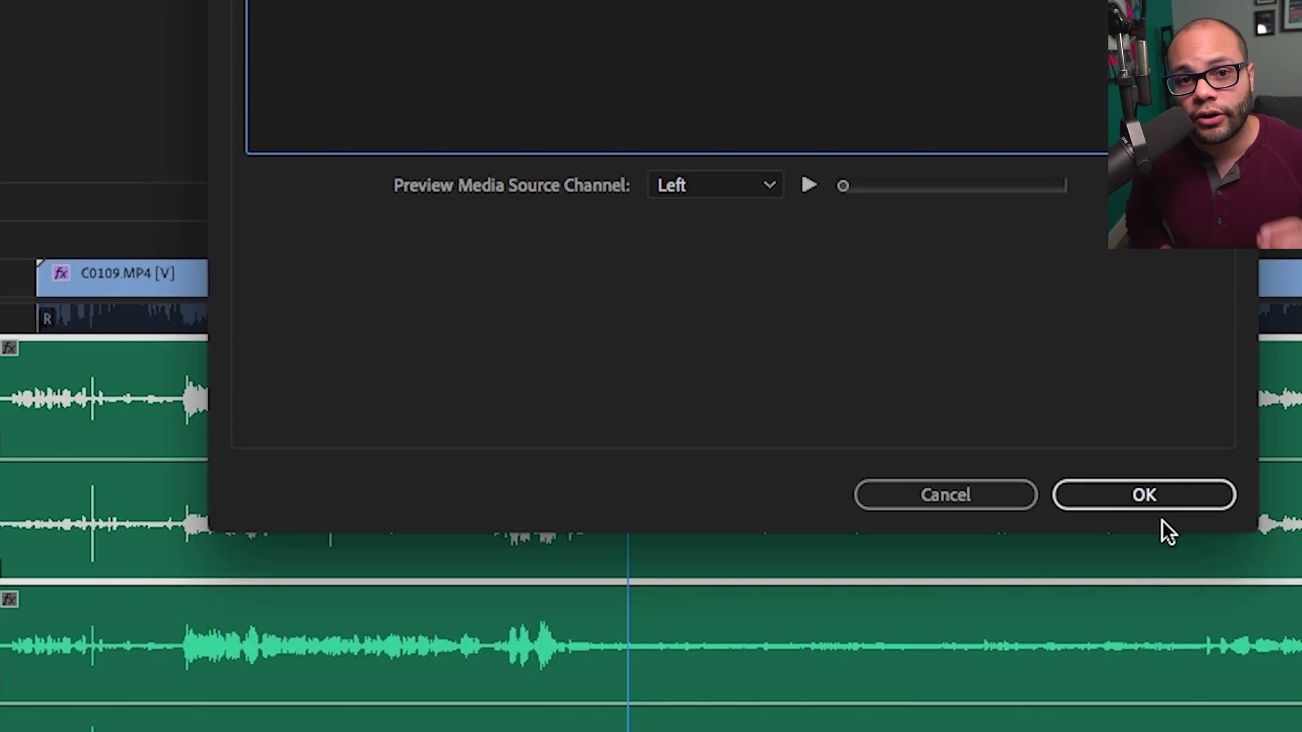
click(1154, 495)
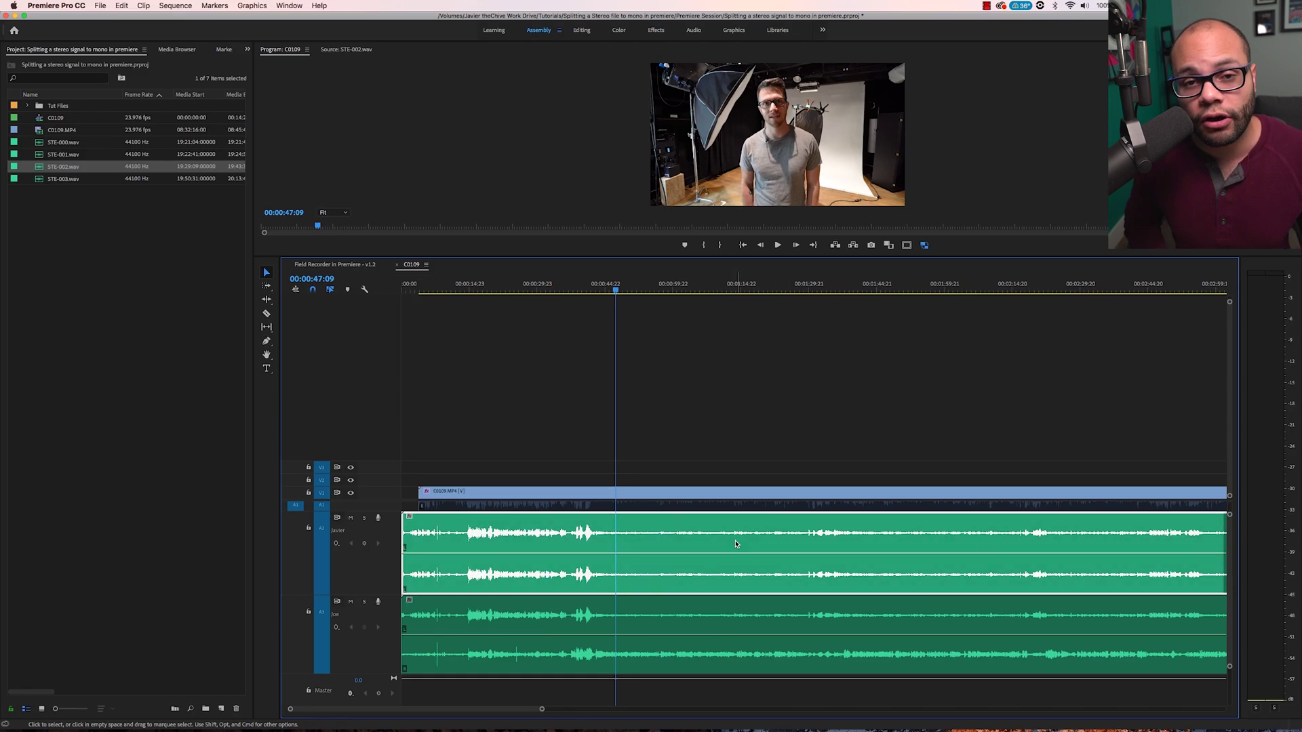
- Set the audio channels of the A3 clip so both its left and right channels use the right source channel
key(minus)
key(minus)
key(minus)
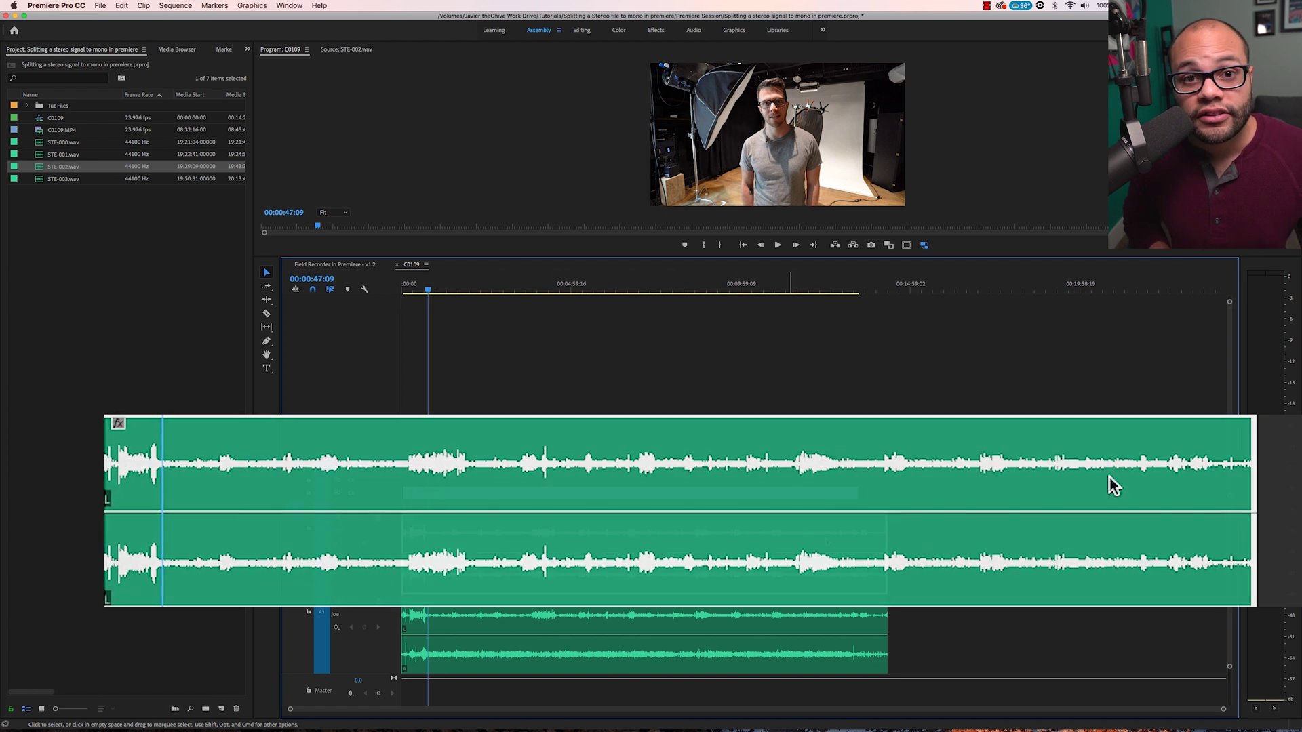
key(equal)
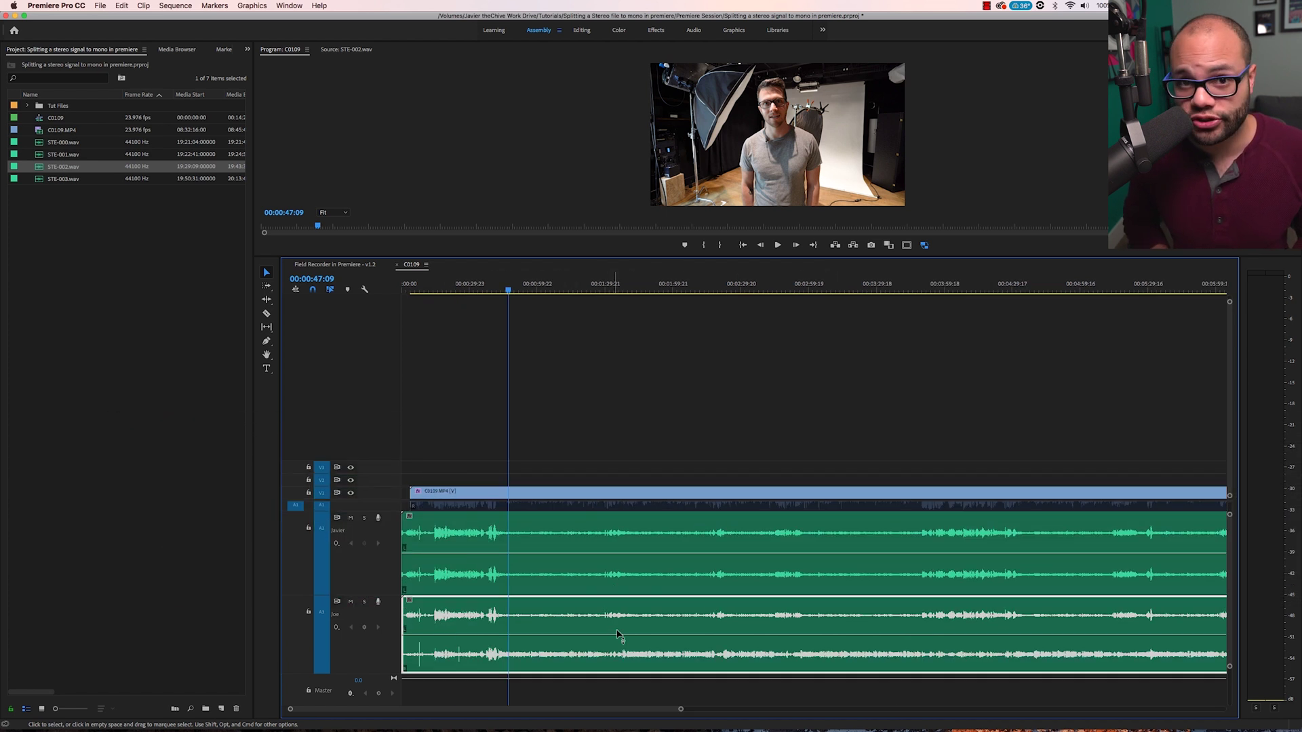
right_click(554, 630)
click(582, 635)
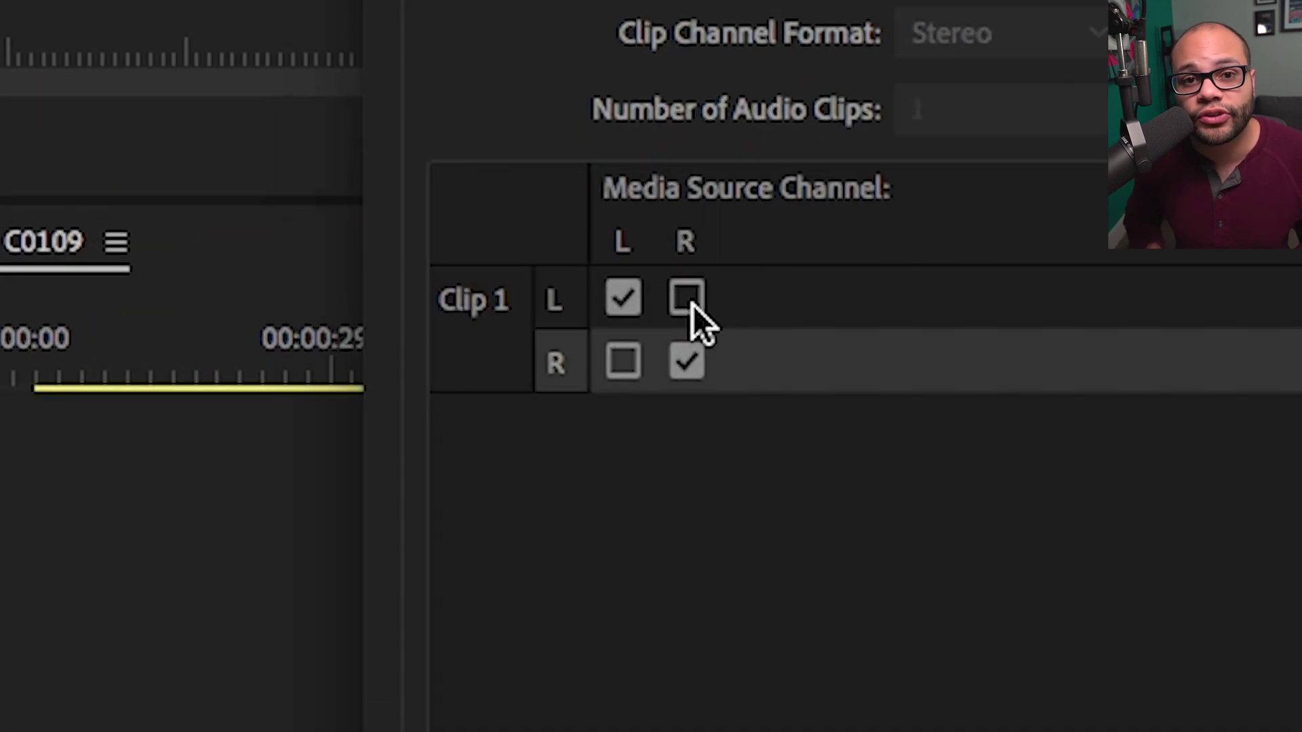
click(692, 303)
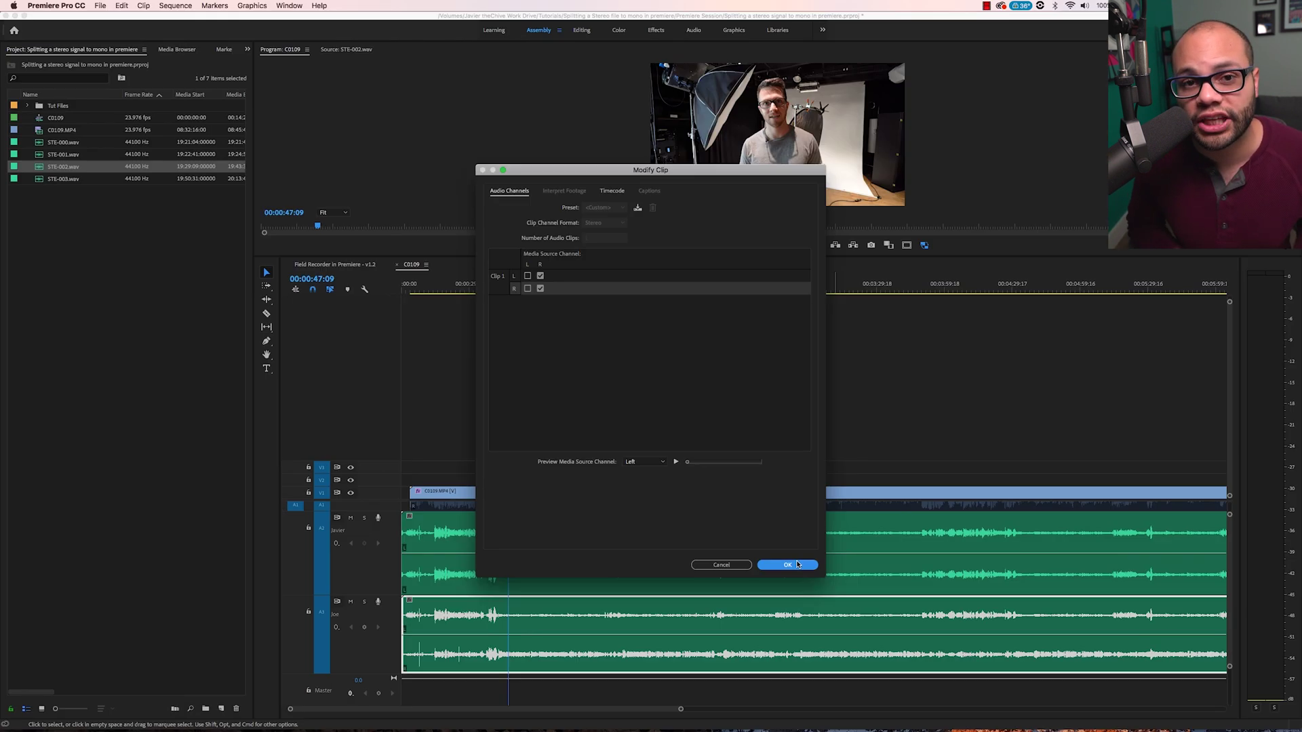
click(797, 564)
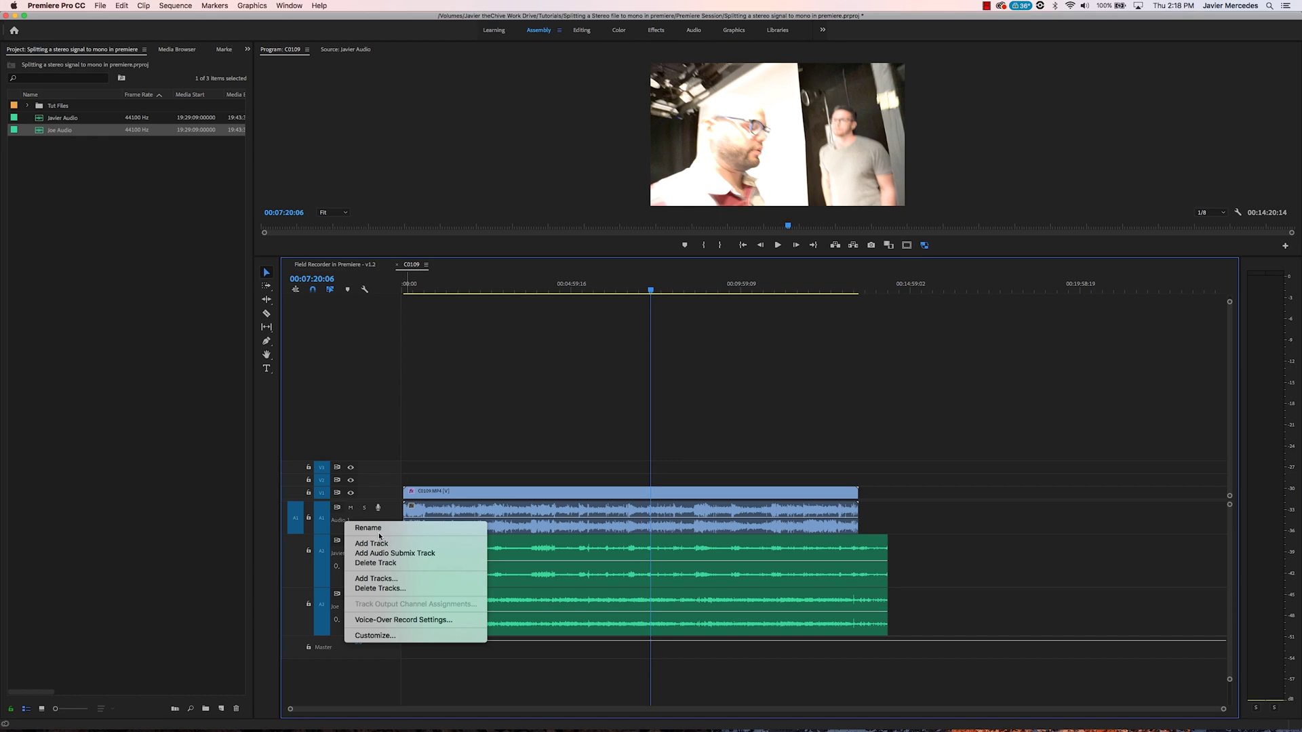
- Rename the camera audio track A1 as Boom
click(380, 532)
text(Boom)
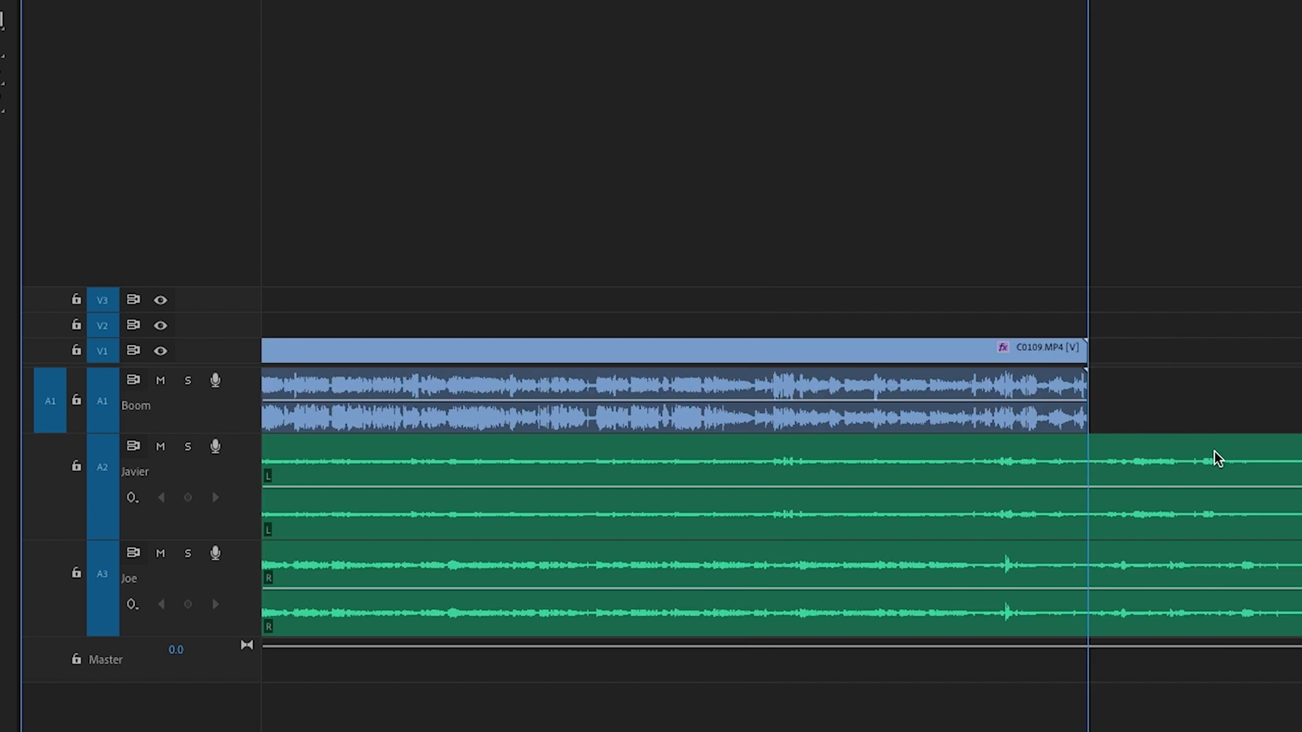
- Remove the excess recorder audio after the end of C0109.MP4 and before its start, closing the opening gap
key(super+k)
click(880, 547)
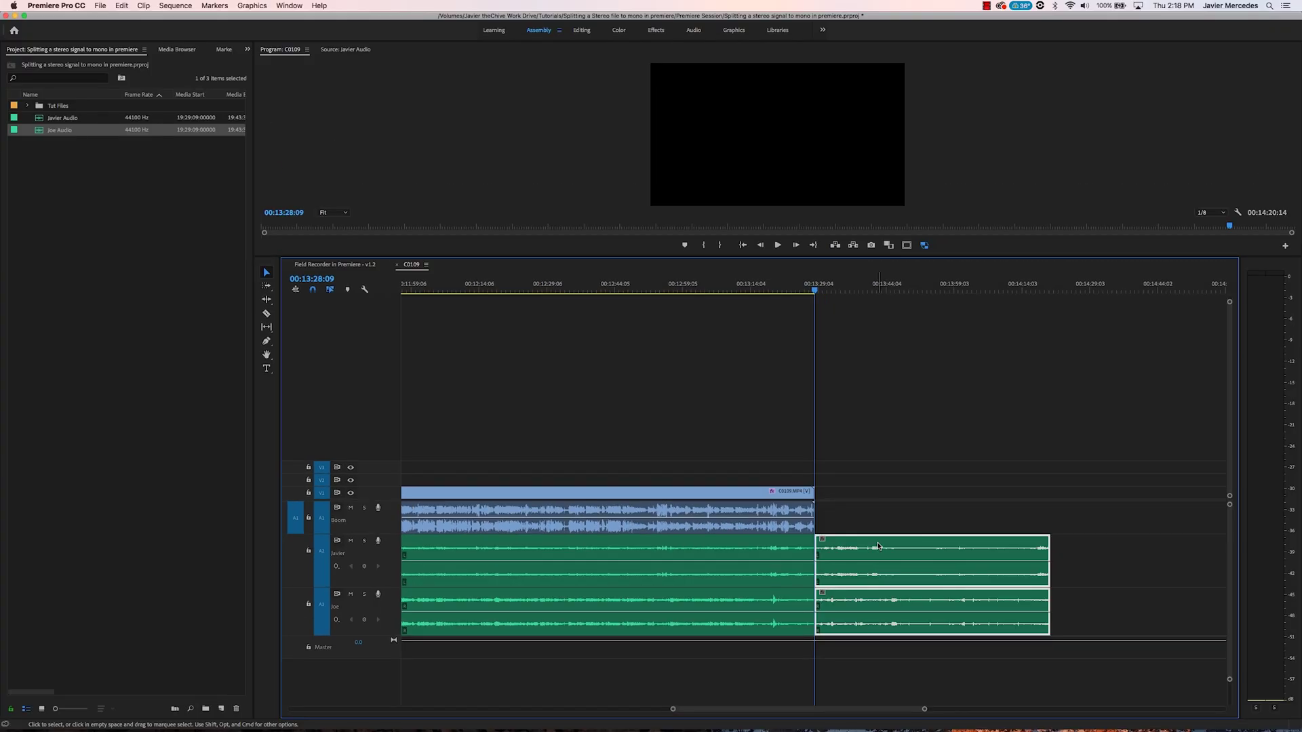
key(Delete)
key(Home)
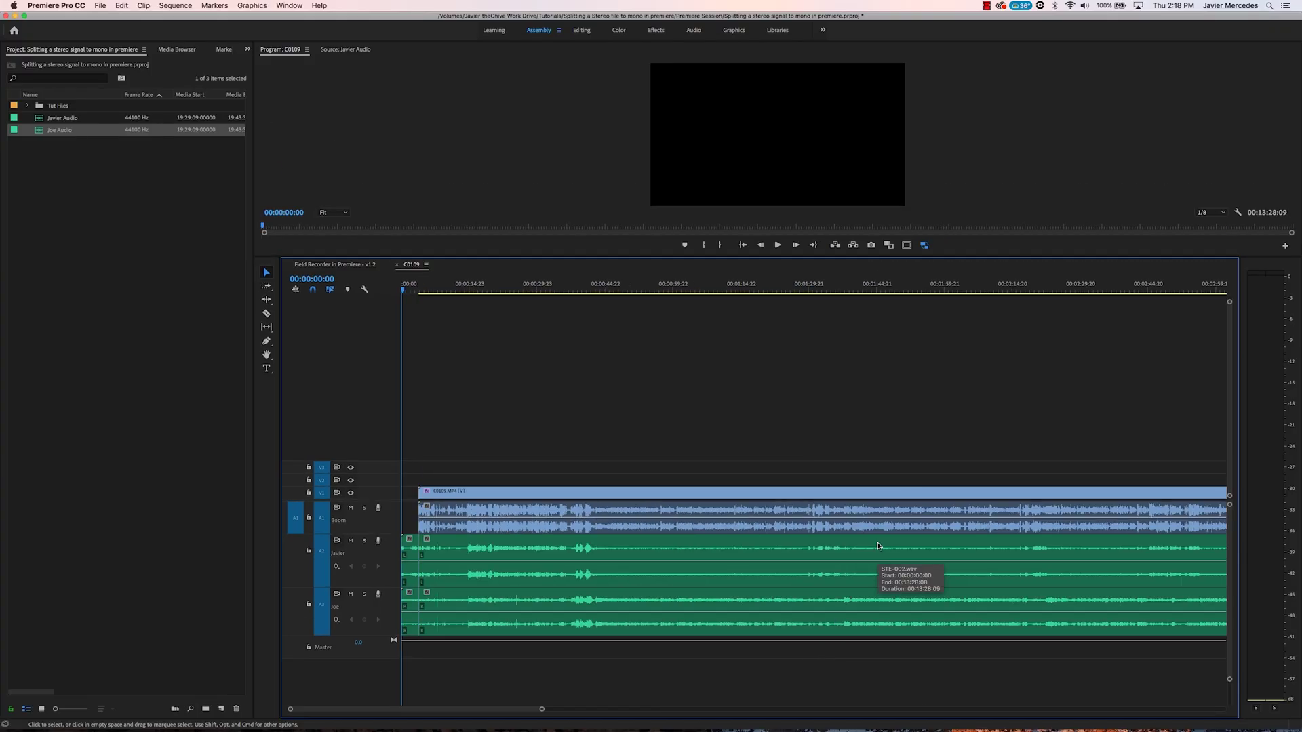
click(409, 493)
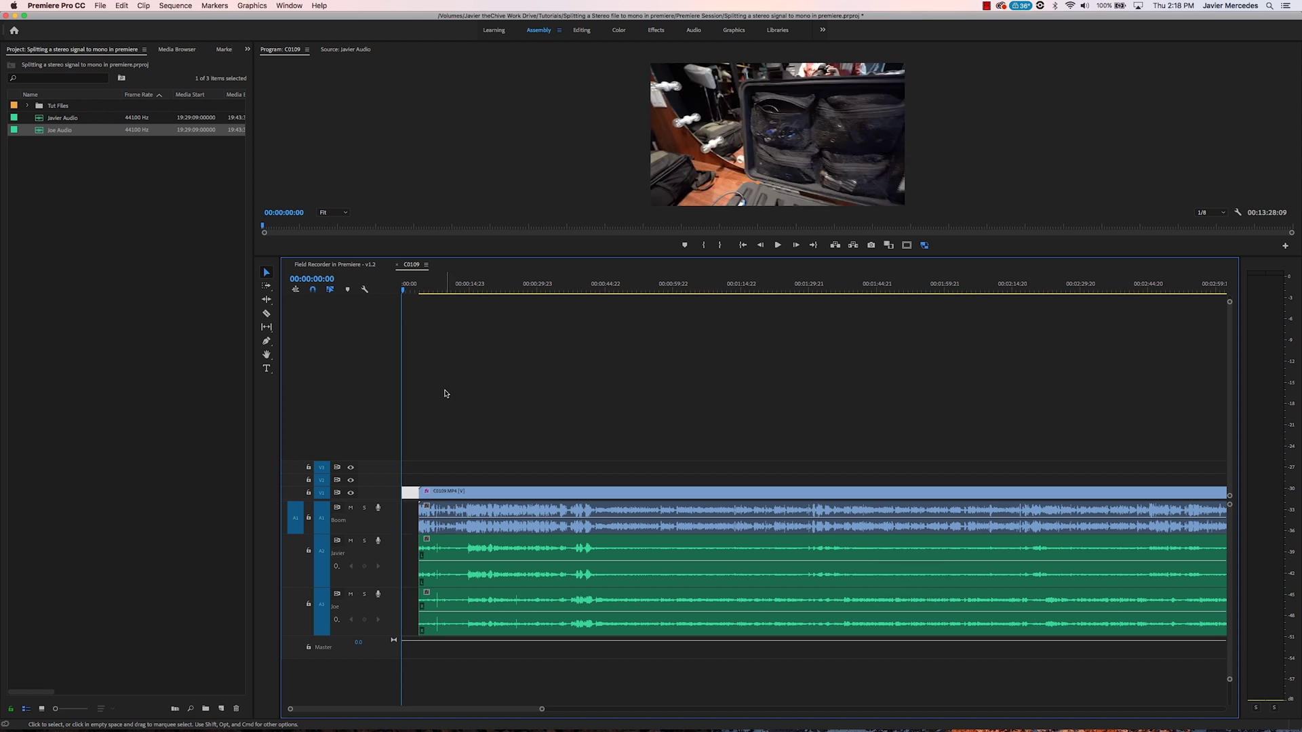
key(Delete)
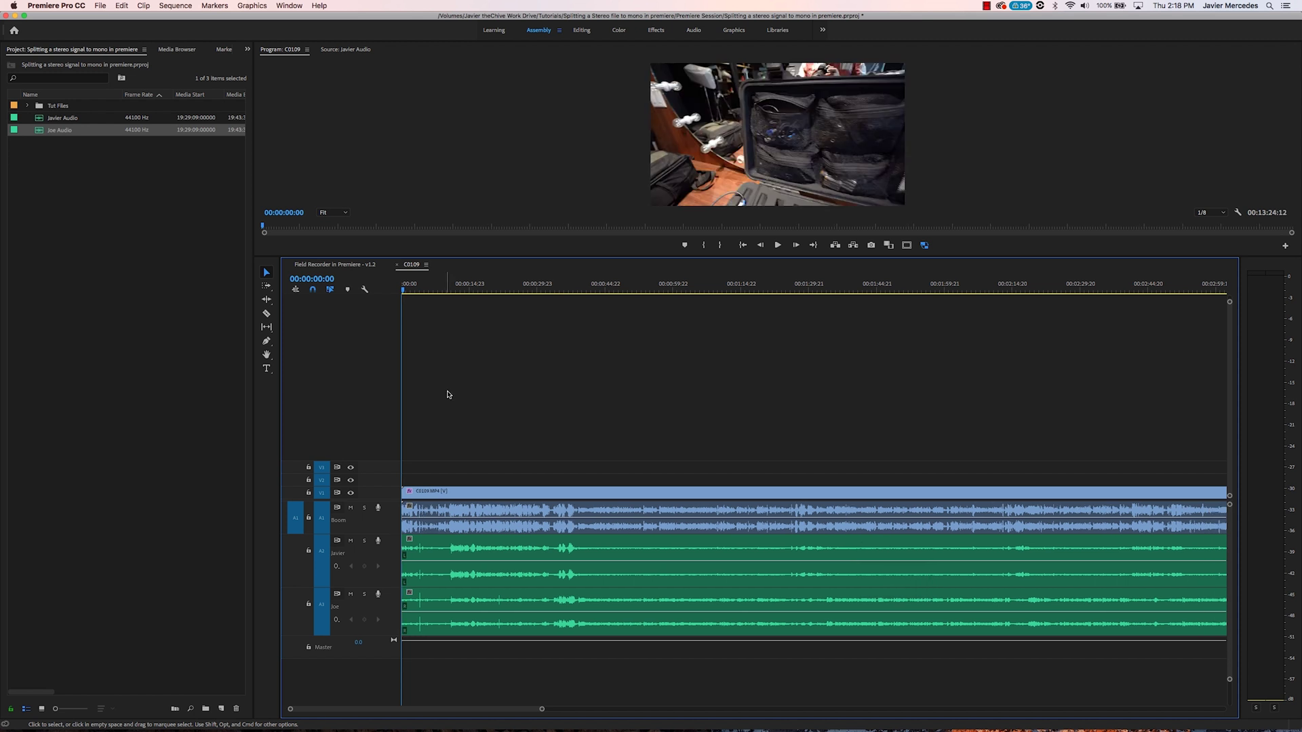
- Unlink C0109.MP4 from its camera audio, and link the video together with all three audio clips
drag(404, 289, 465, 298)
key(minus)
key(minus)
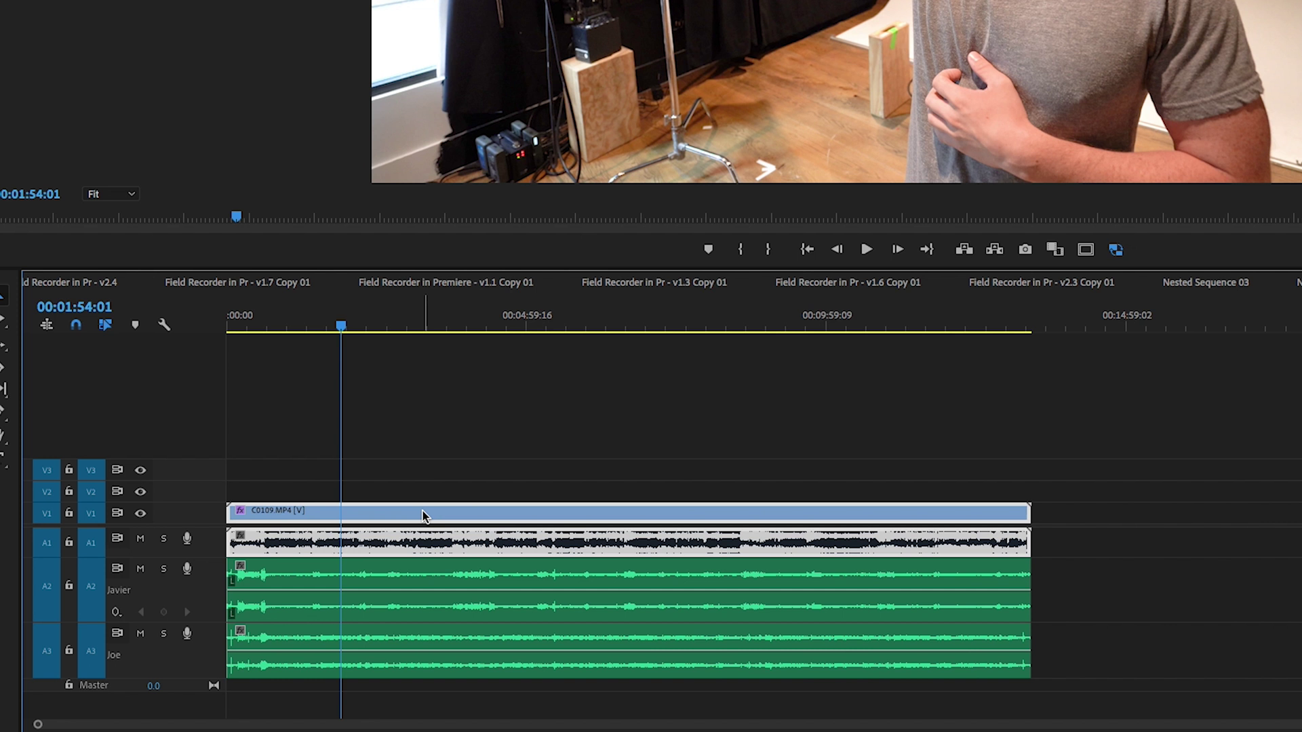
right_click(422, 512)
click(483, 227)
drag(421, 396, 523, 653)
right_click(513, 641)
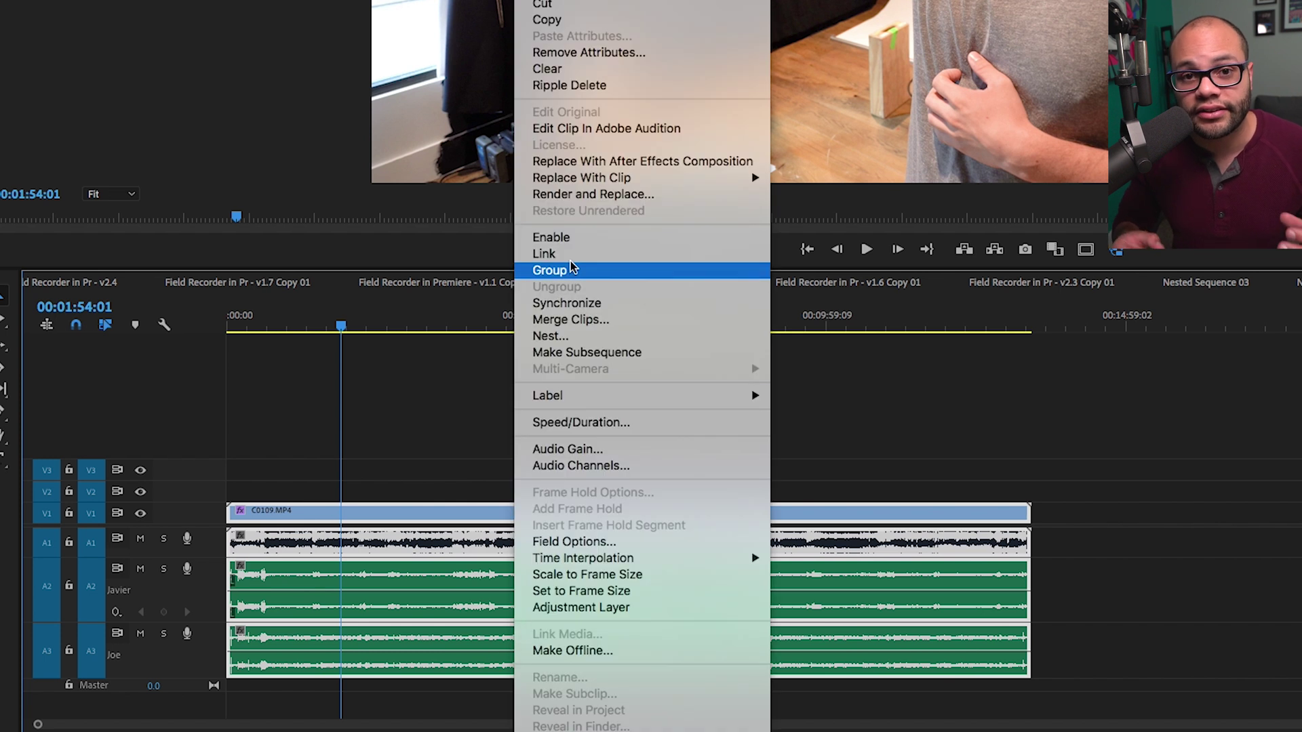
click(571, 250)
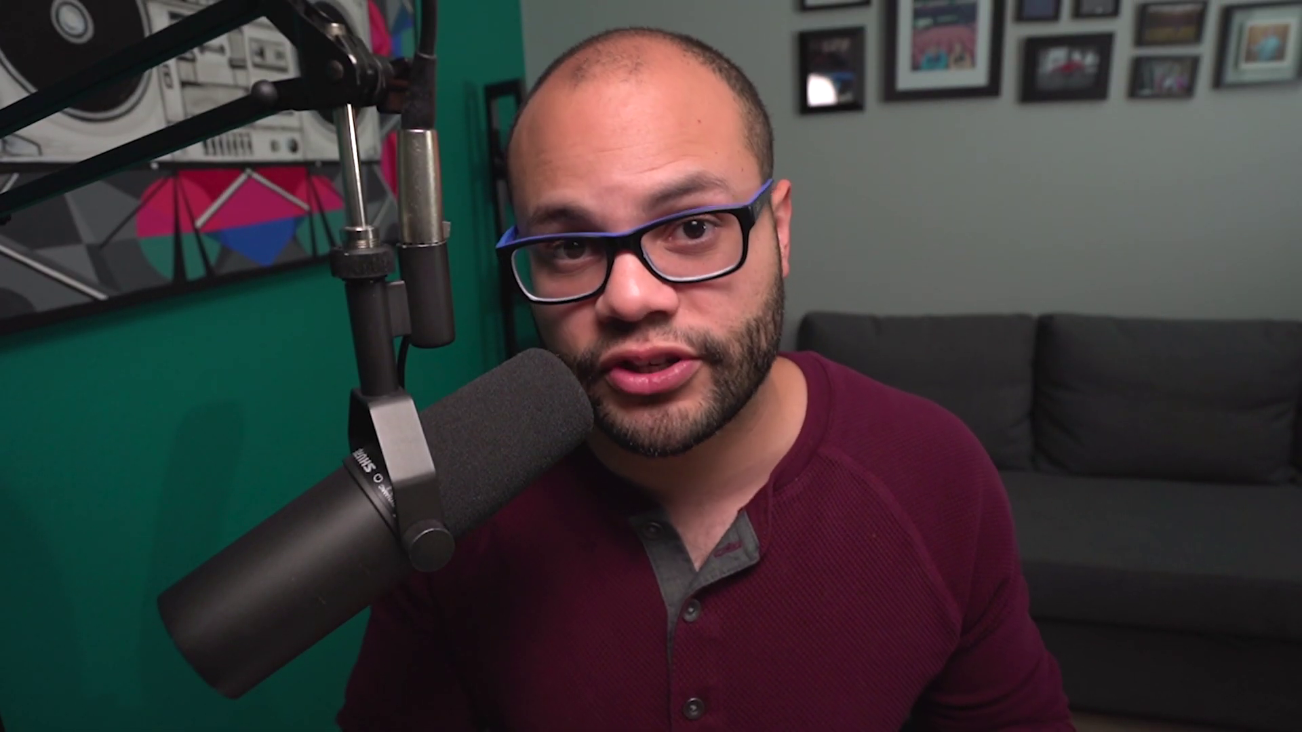
- Duplicate STE-002.wav in the project
click(195, 130)
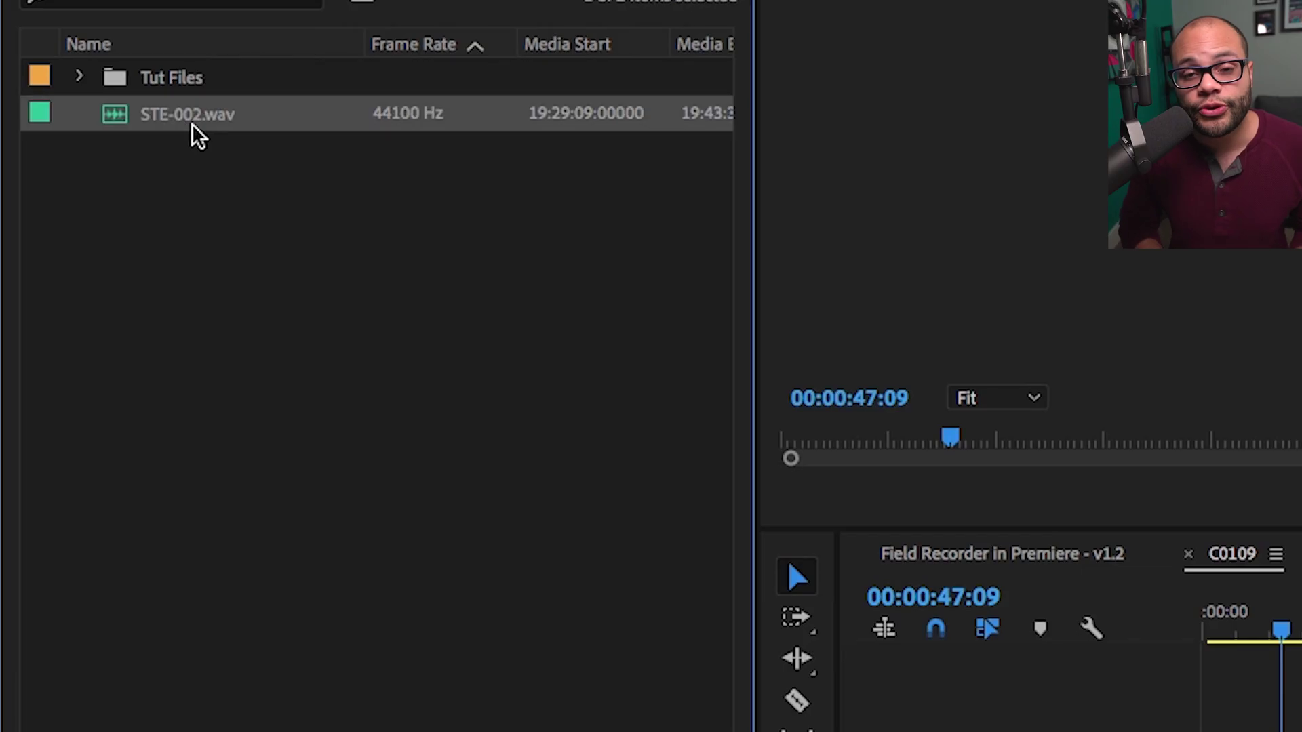
right_click(206, 125)
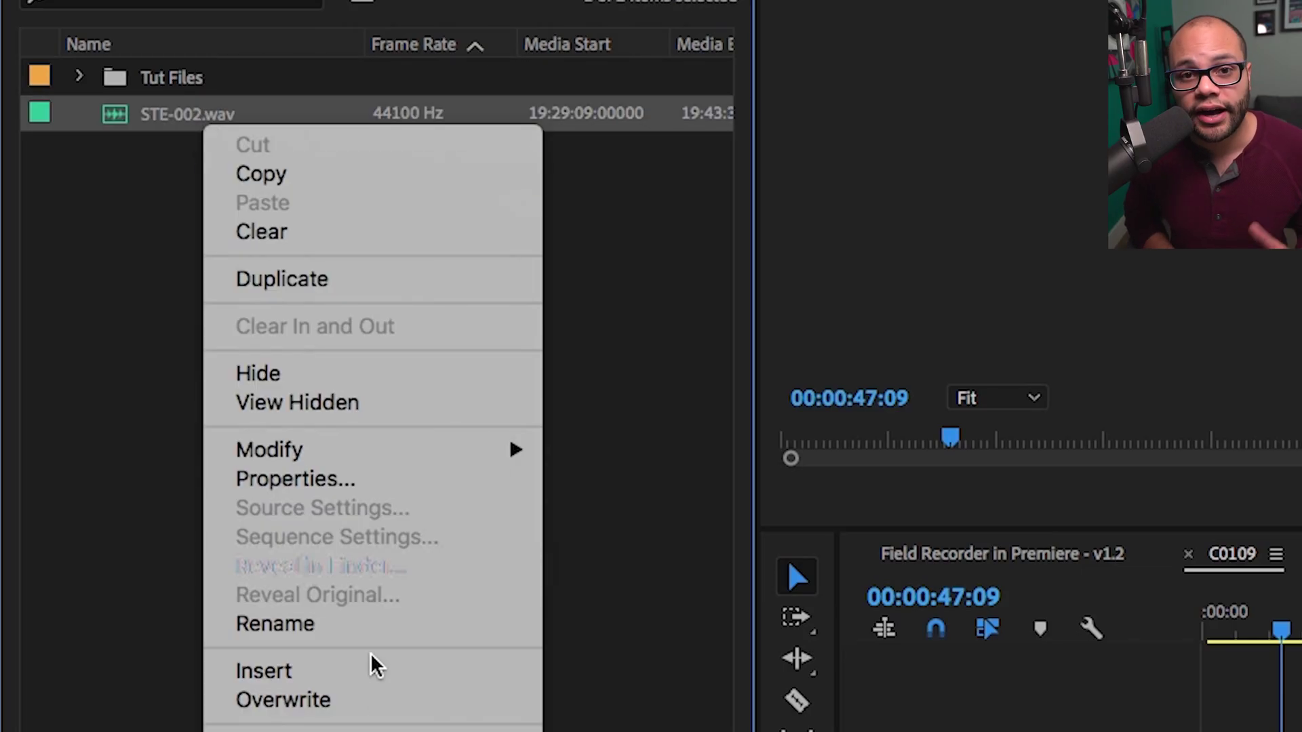
click(327, 286)
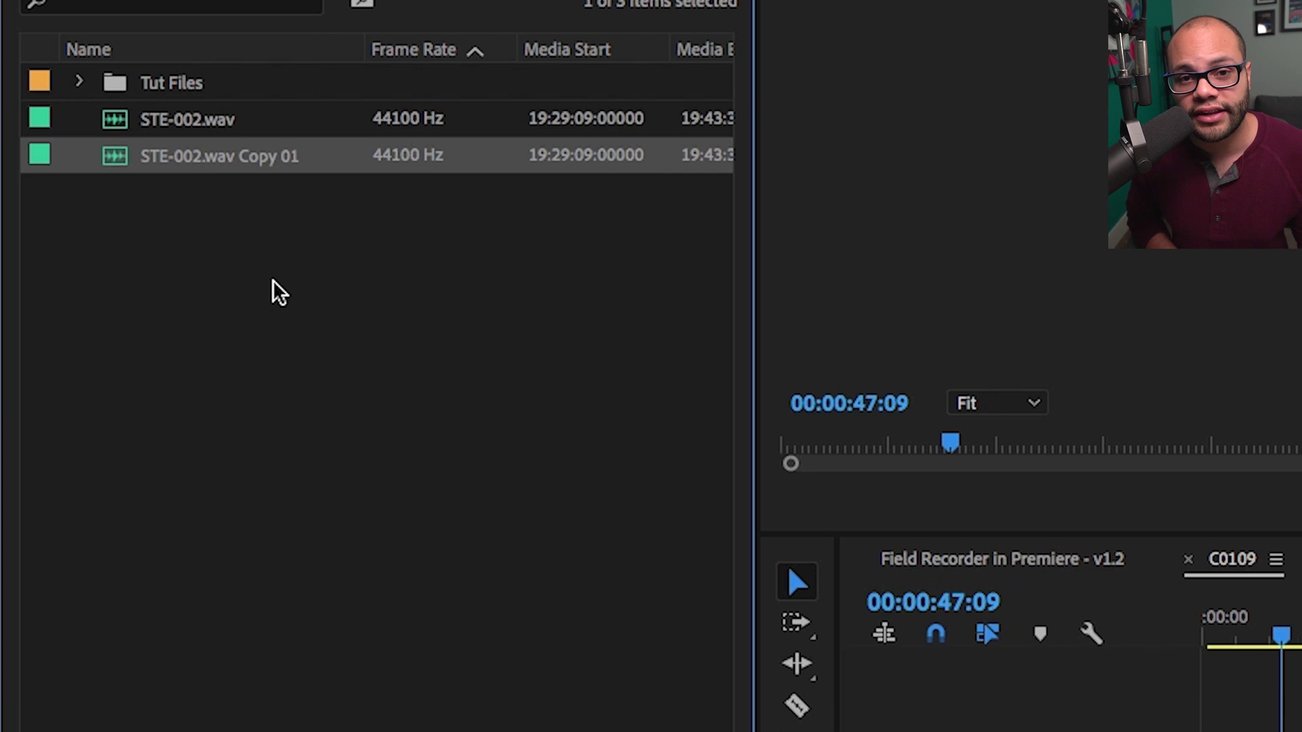
- Modify STE-002.wav's audio channels to a Mono clip using only the left source channel, and accept the change for future edits
right_click(198, 130)
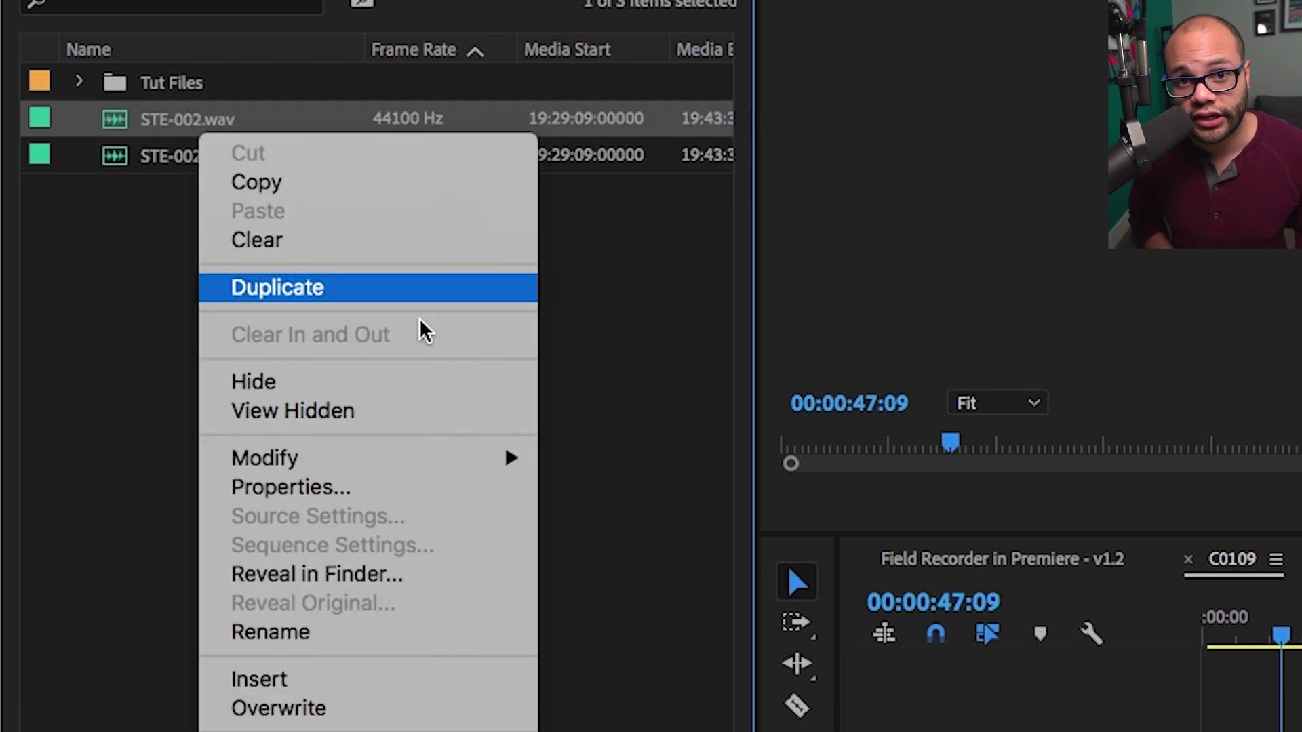
mouse_move(416, 456)
click(627, 455)
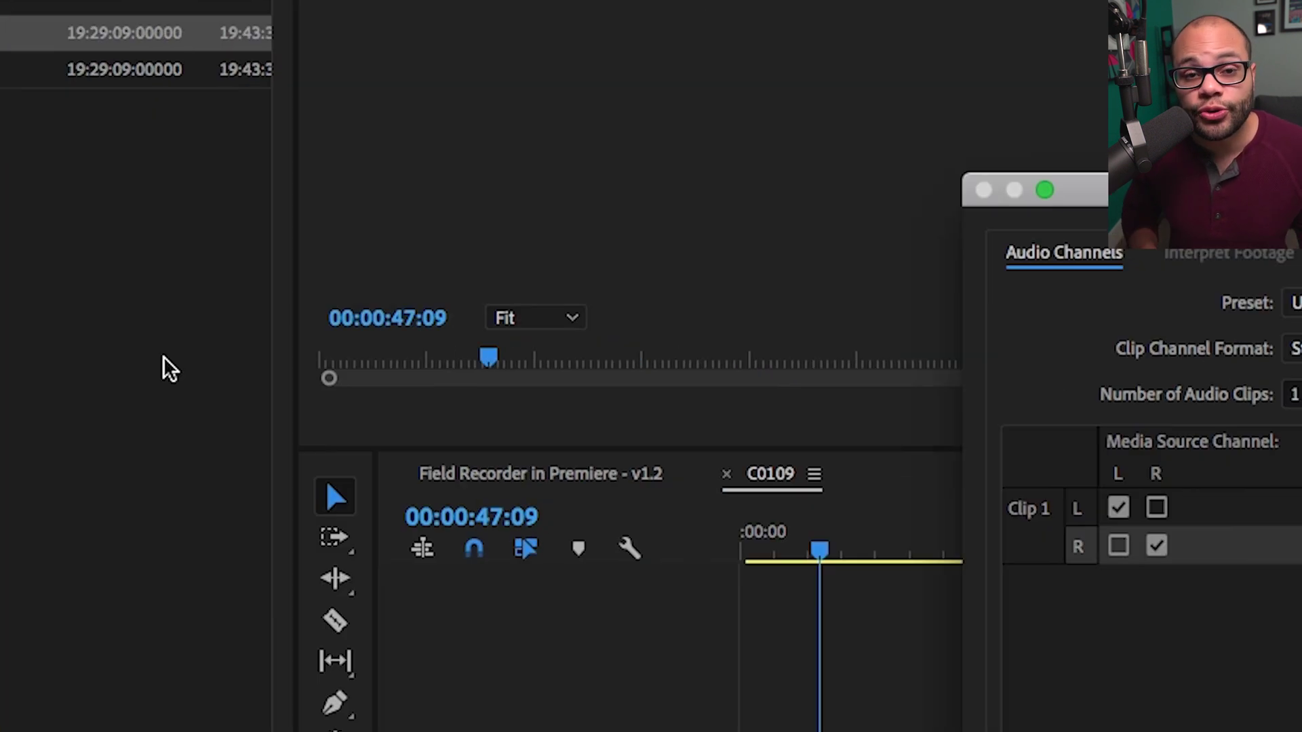
click(194, 375)
click(377, 179)
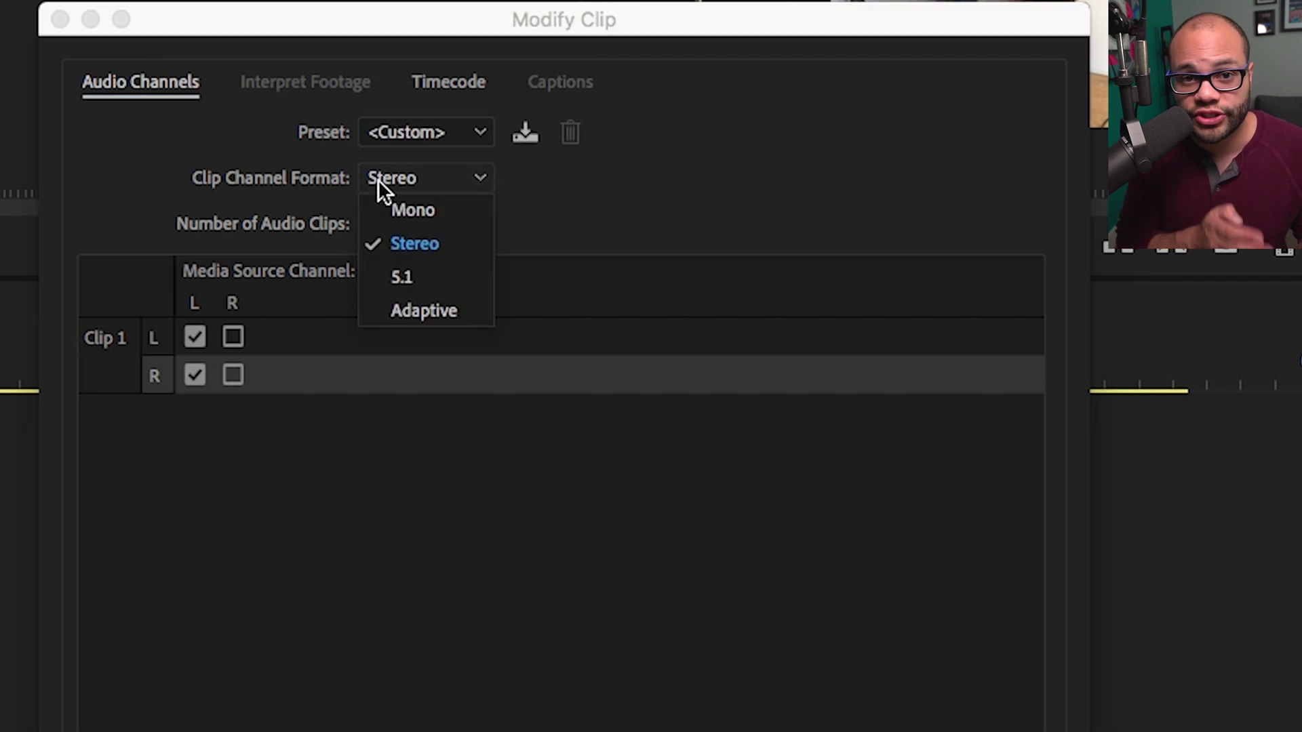
click(393, 207)
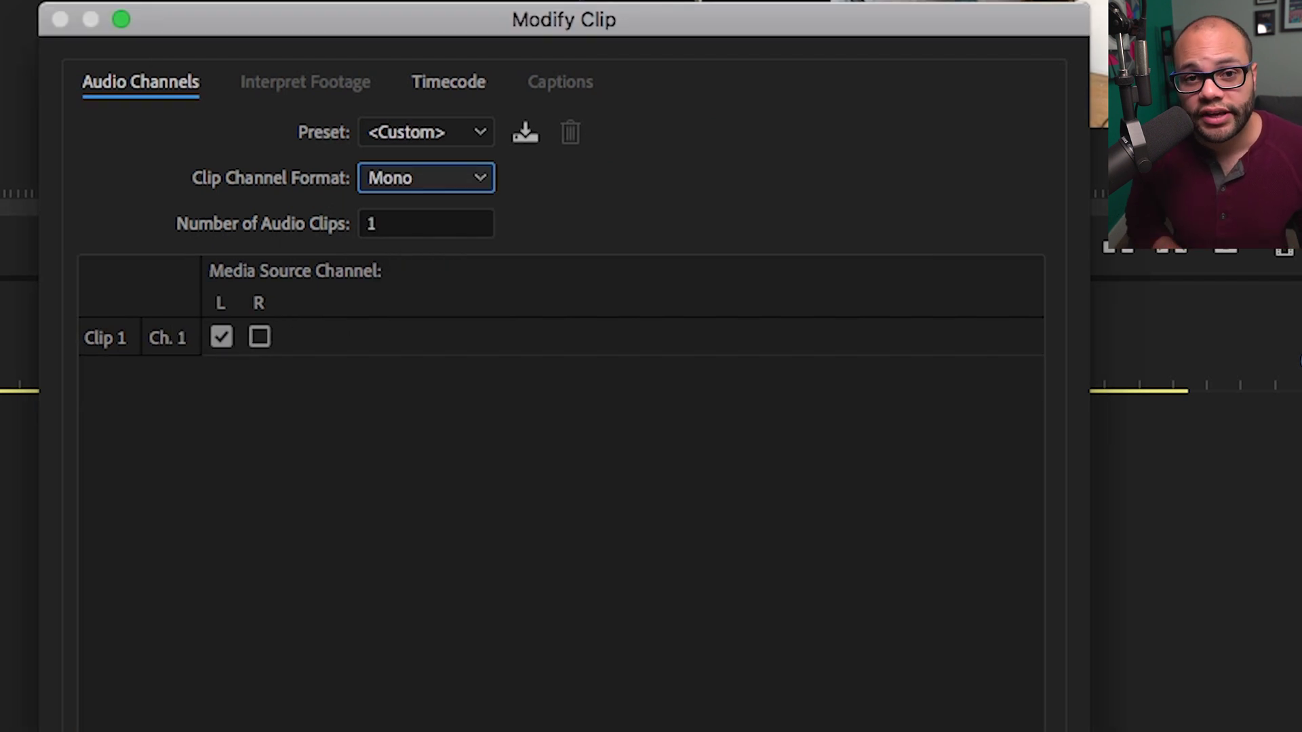
click(873, 664)
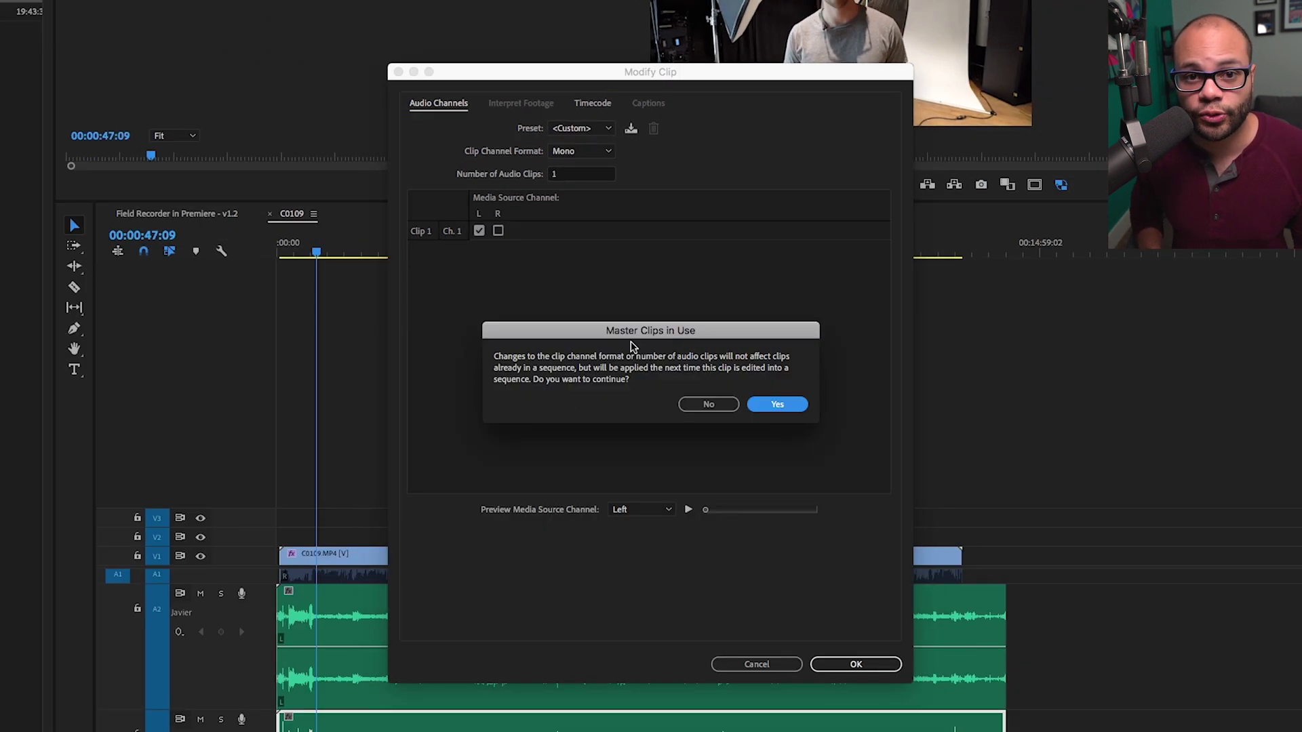
click(798, 409)
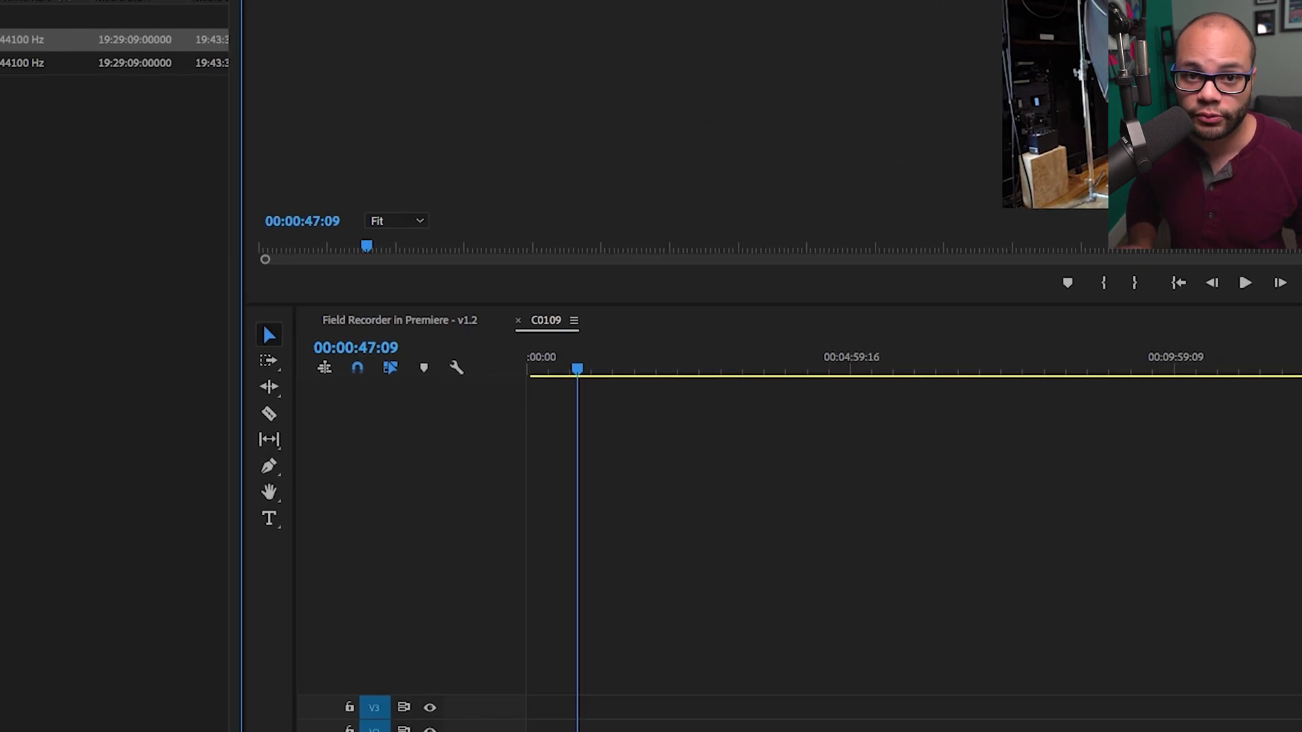
- Modify STE-002.wav Copy 01's audio channels to a Mono clip using only the right source channel
right_click(137, 168)
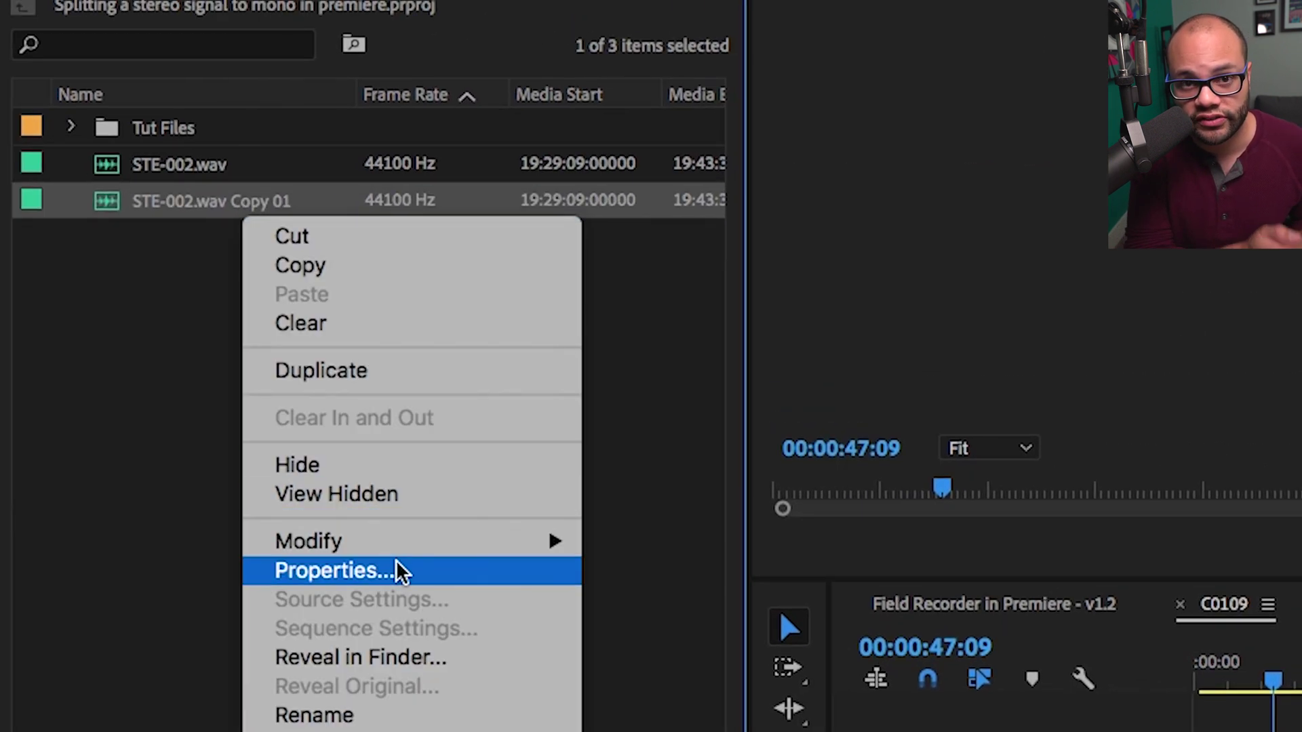
mouse_move(272, 451)
click(690, 543)
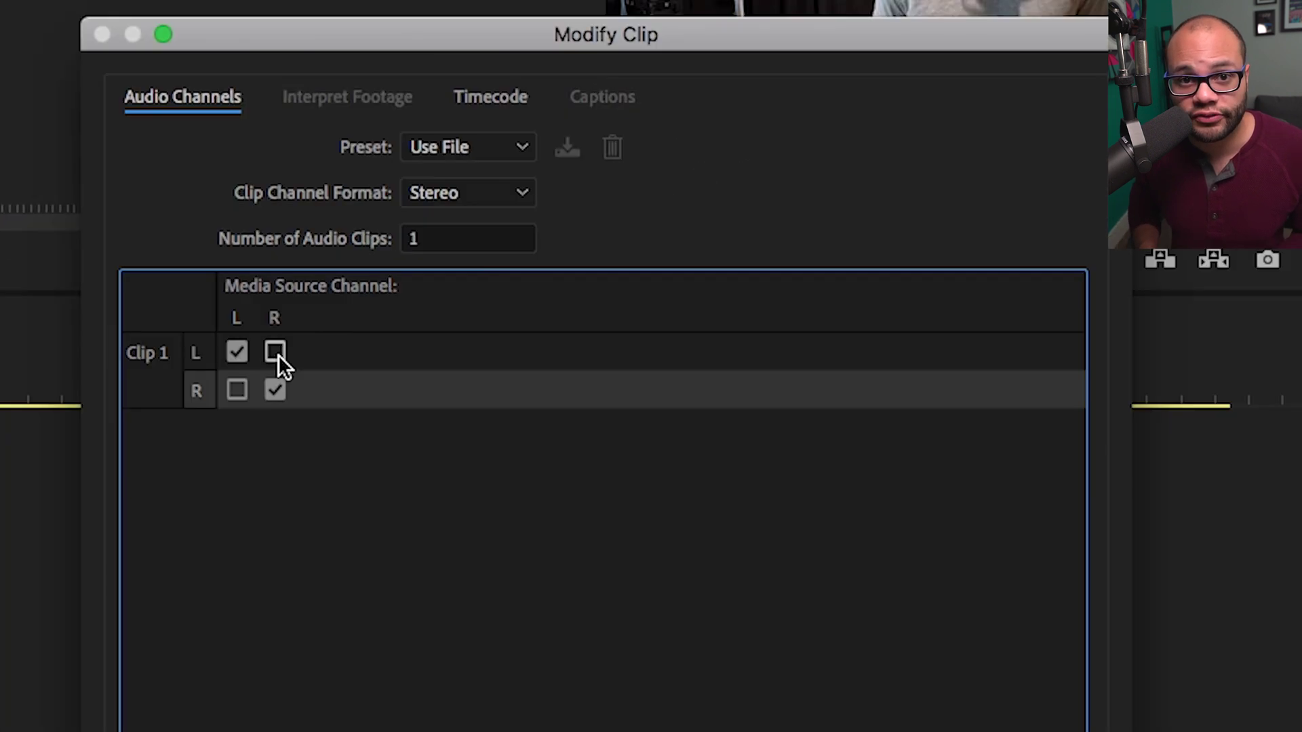
click(275, 352)
click(522, 193)
click(498, 224)
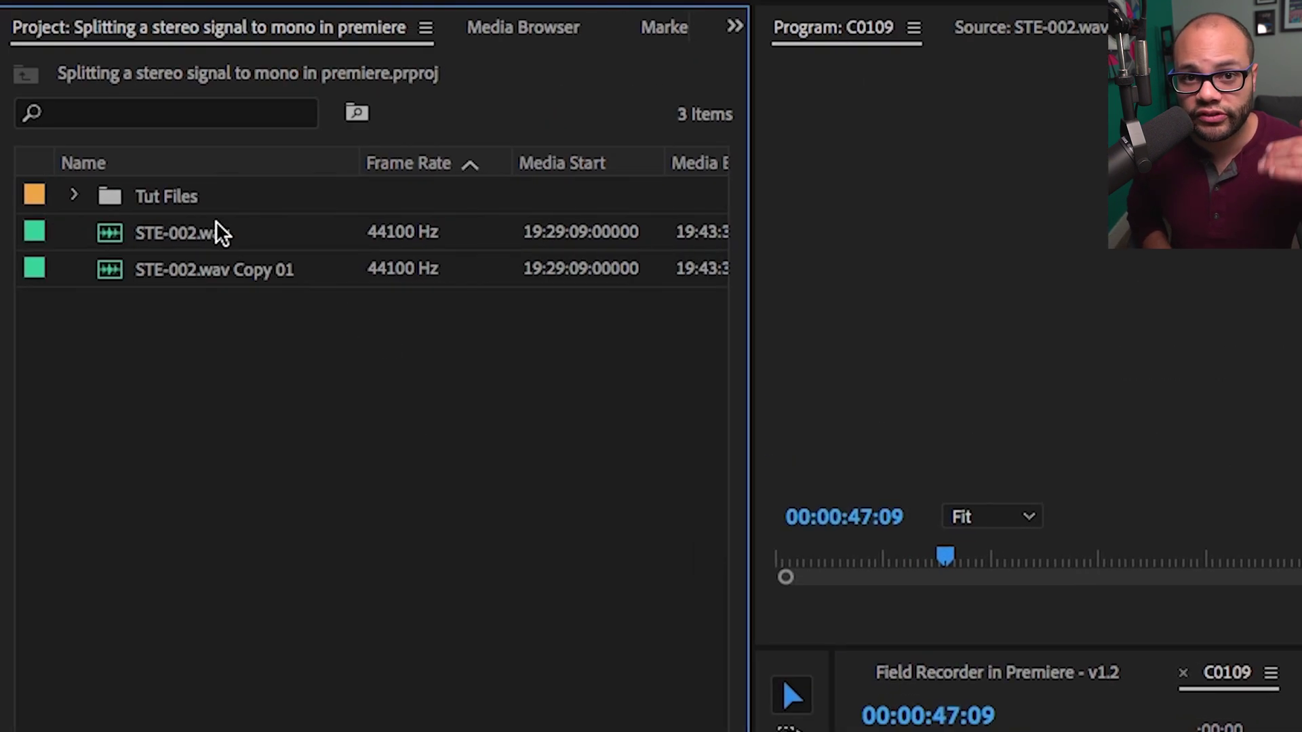
- Rename the left-channel clip and the right-channel copy with each speaker's first name followed by Audio
click(173, 231)
text(Javier Audio)
key(Tab)
text(Joe Audio)
key(Return)
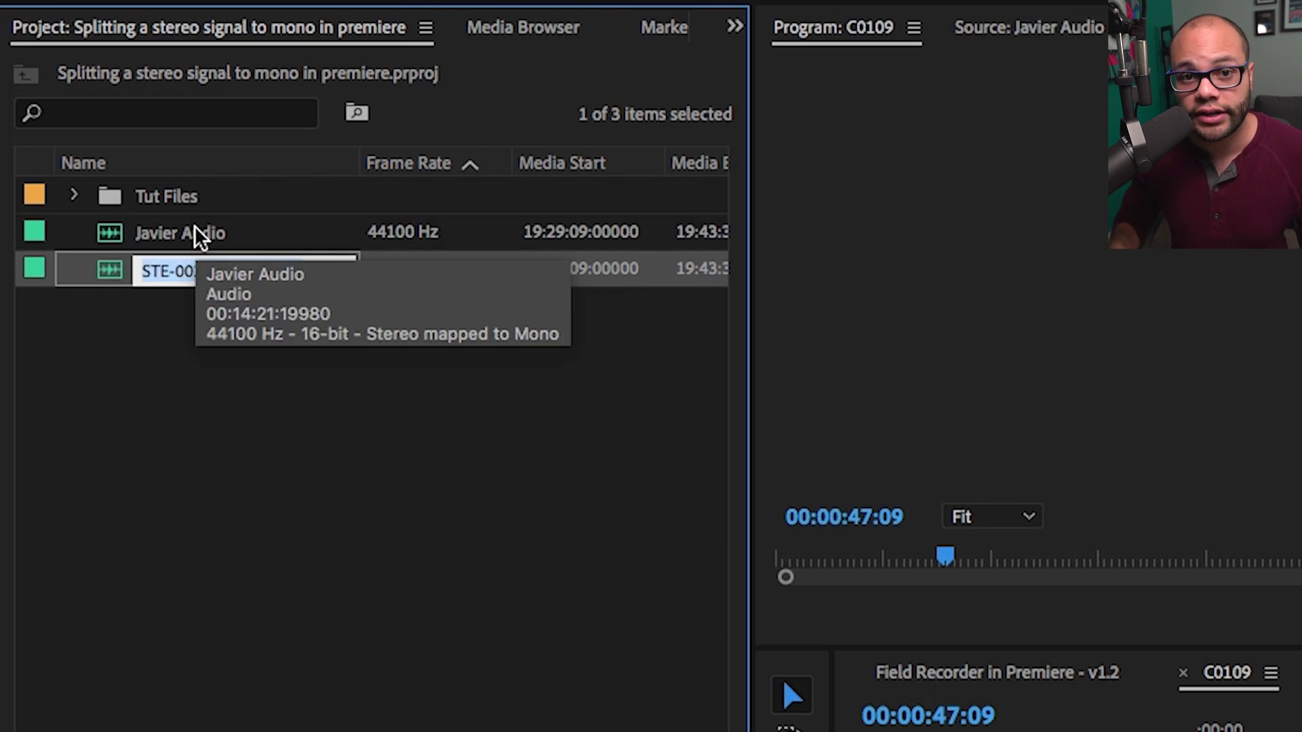
- Place the two mono clips on tracks A2 and A3, and synchronize them with C0109.MP4 by audio on track channel 1
drag(485, 396, 399, 549)
drag(60, 130, 395, 625)
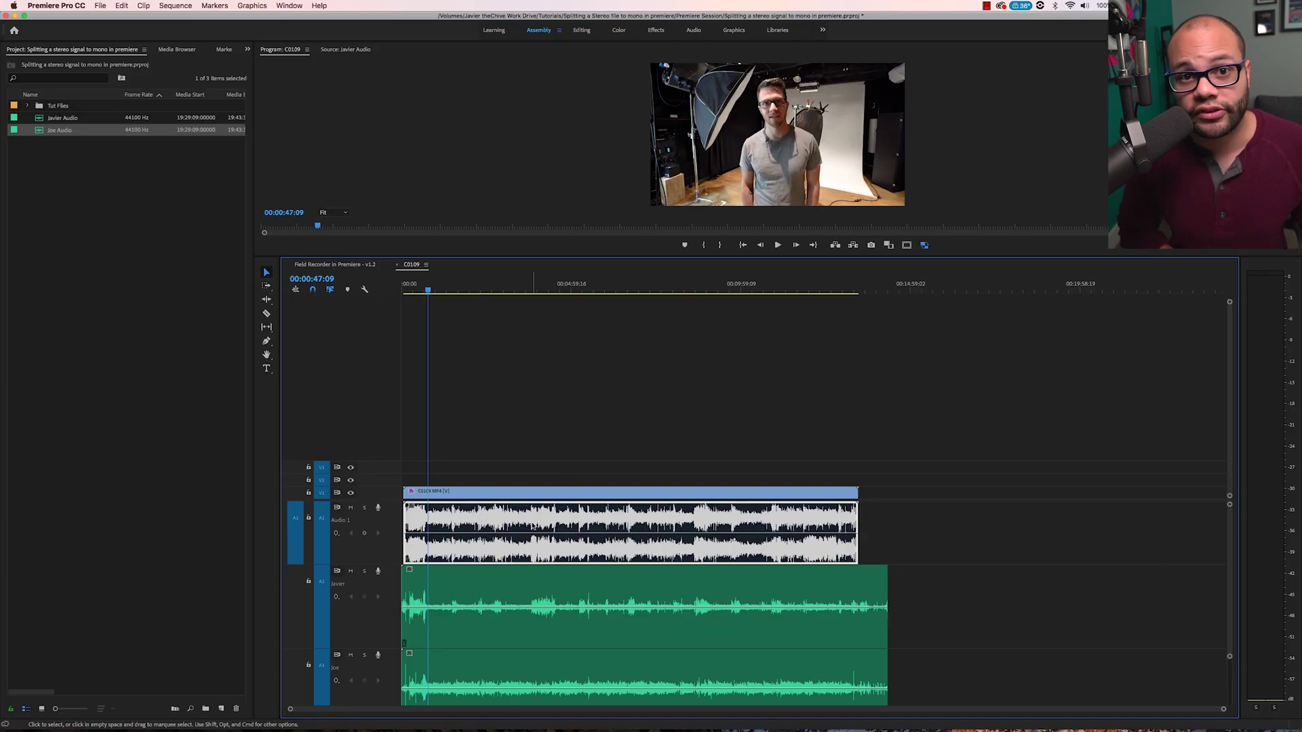
drag(542, 472, 610, 667)
right_click(610, 603)
click(632, 462)
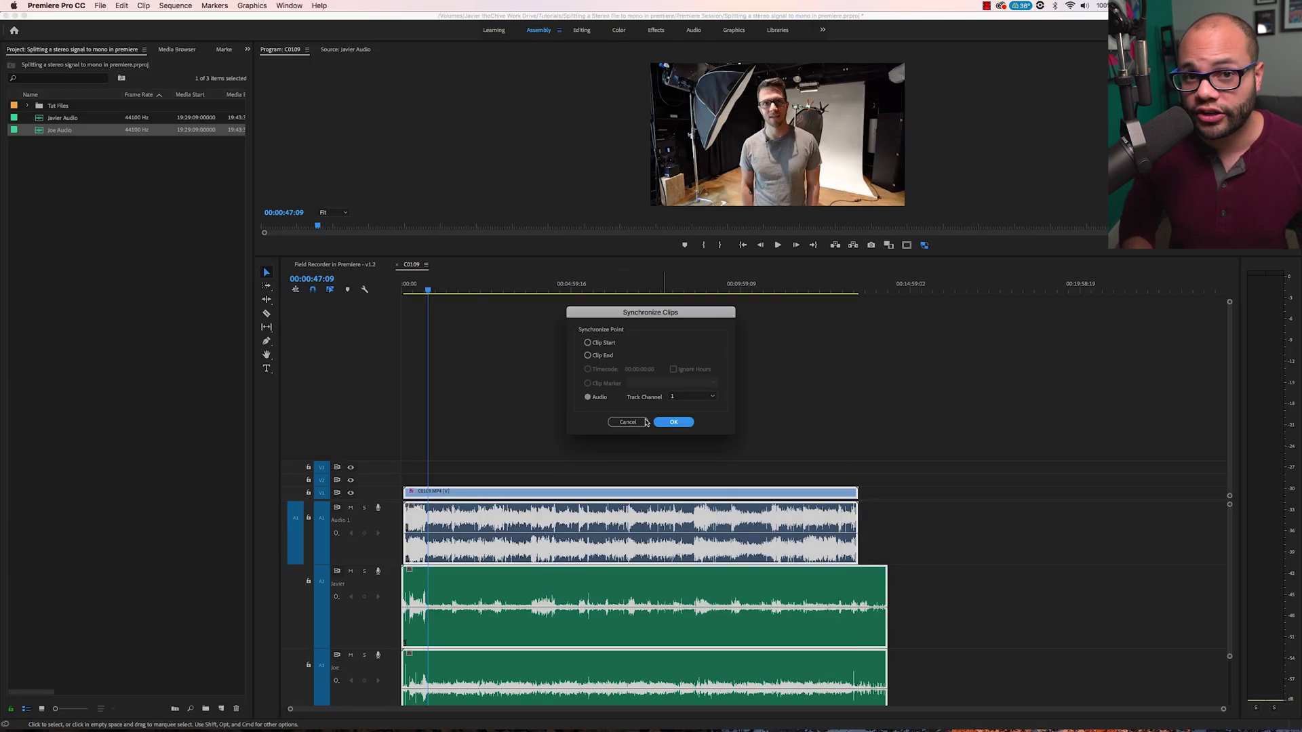
click(665, 422)
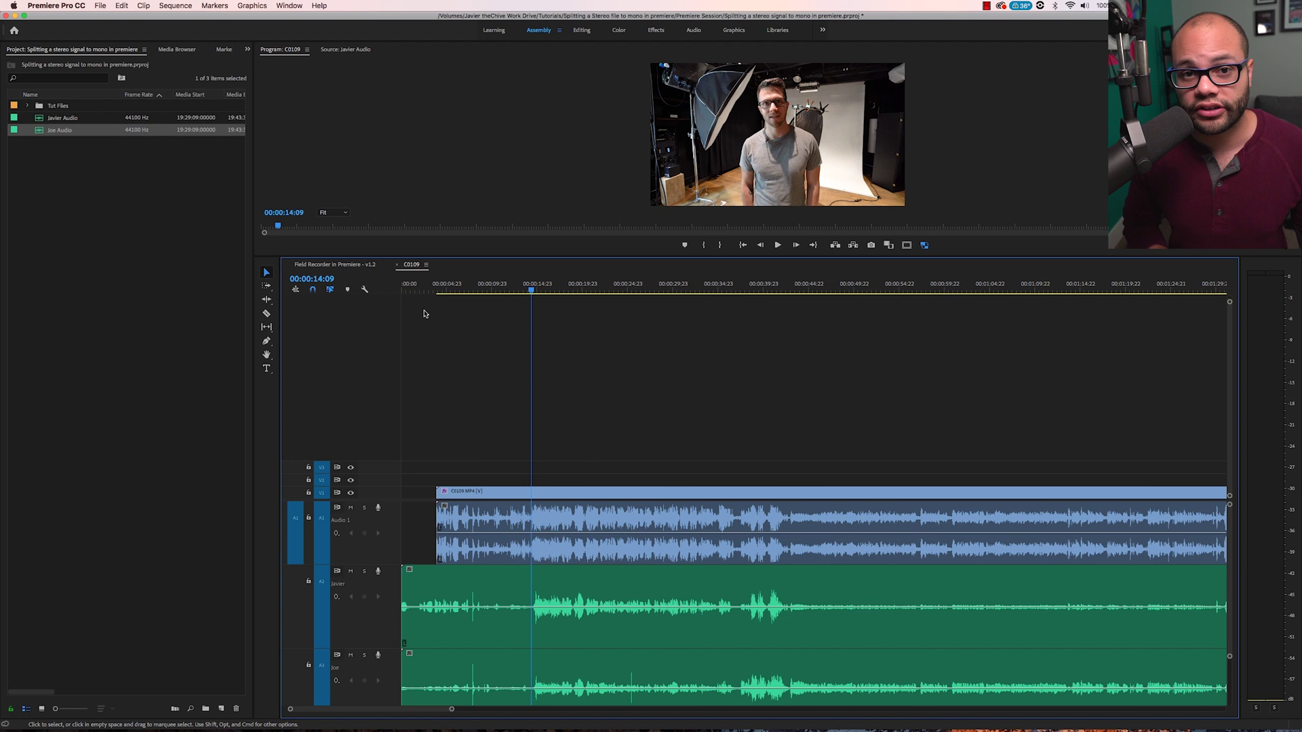
- Play the sequence from the clap near 00:00:07:19 to check the audio sync
key(equal)
key(equal)
key(equal)
key(equal)
key(equal)
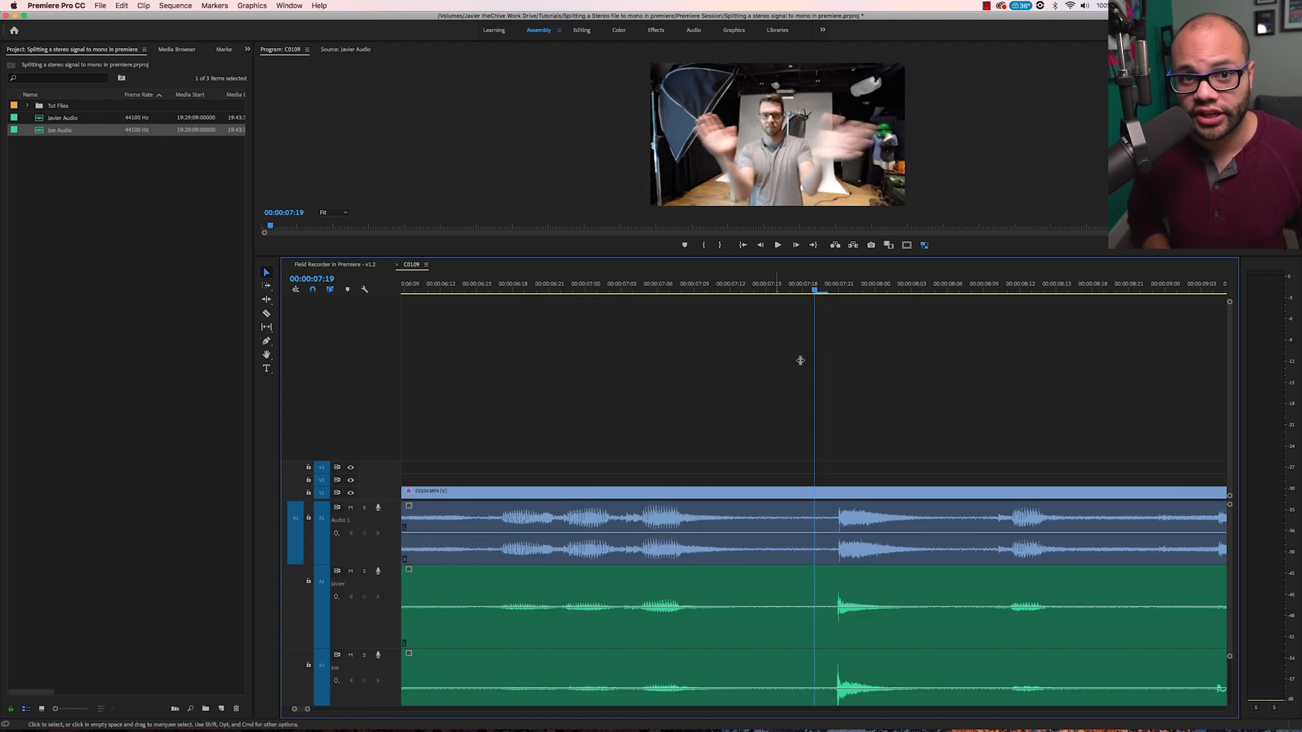
key(space)
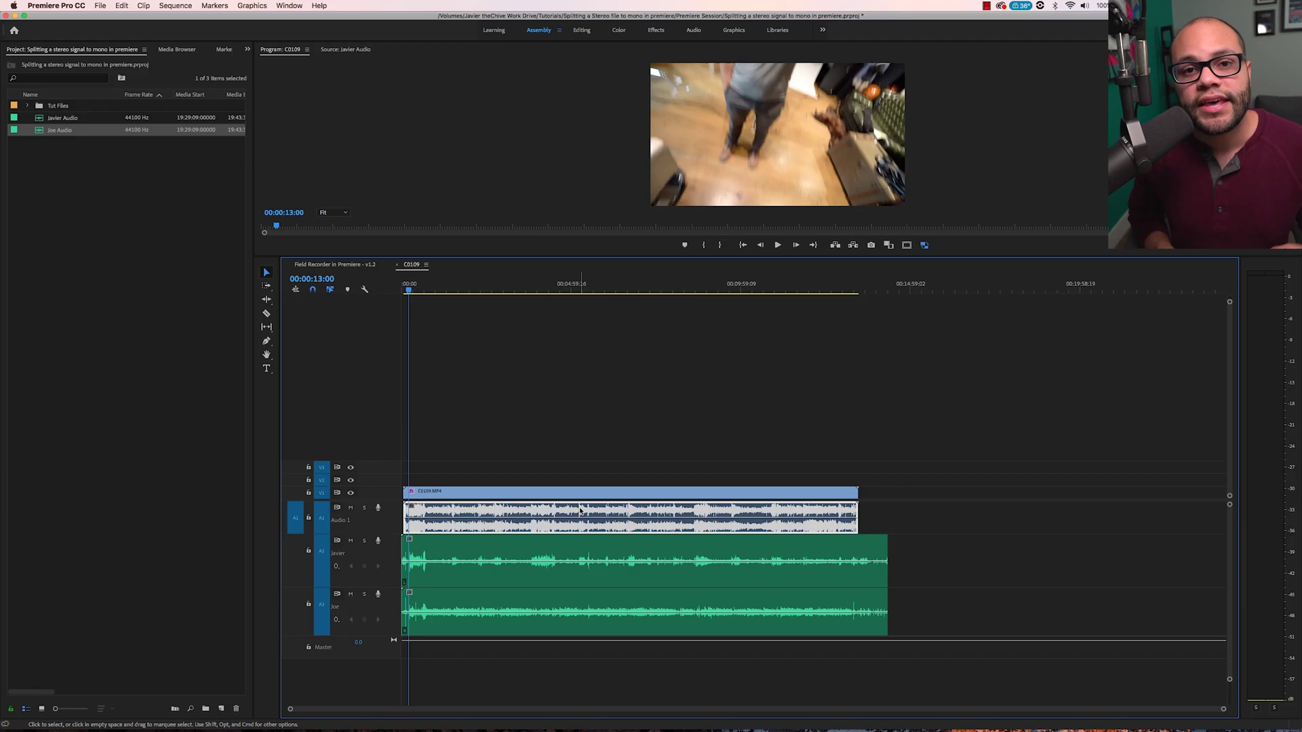
- Delete the camera audio beneath C0109.MP4 from track A1, keeping the video and the two mono recorder clips
click(557, 555)
click(558, 625)
click(556, 570)
click(556, 616)
click(467, 446)
drag(468, 445, 513, 594)
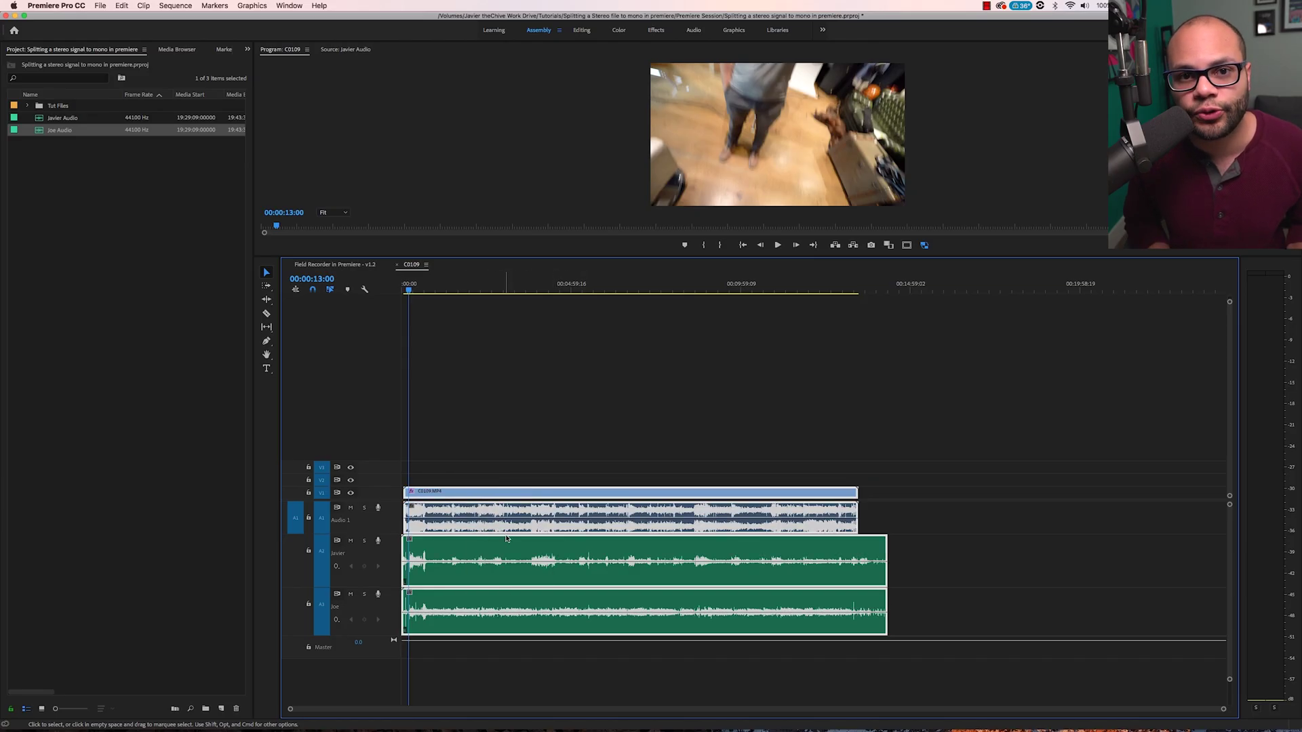
right_click(597, 524)
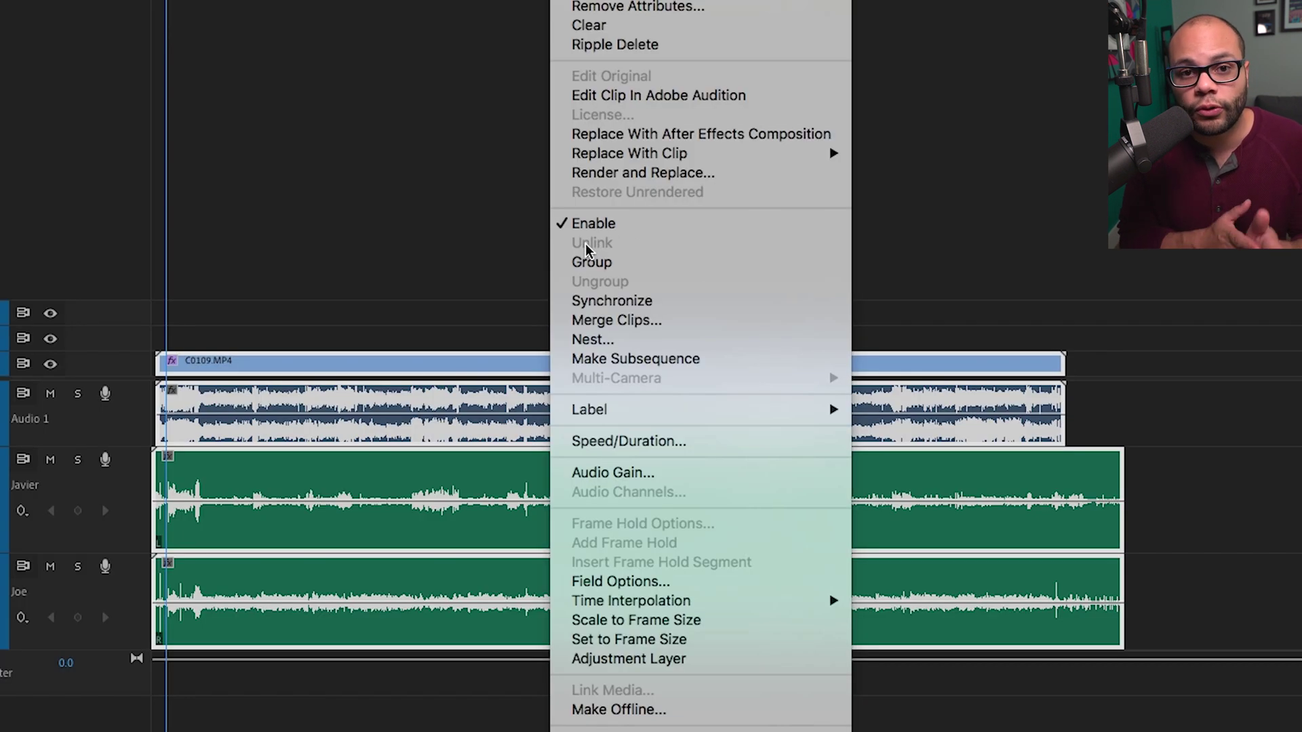
click(468, 444)
key(Delete)
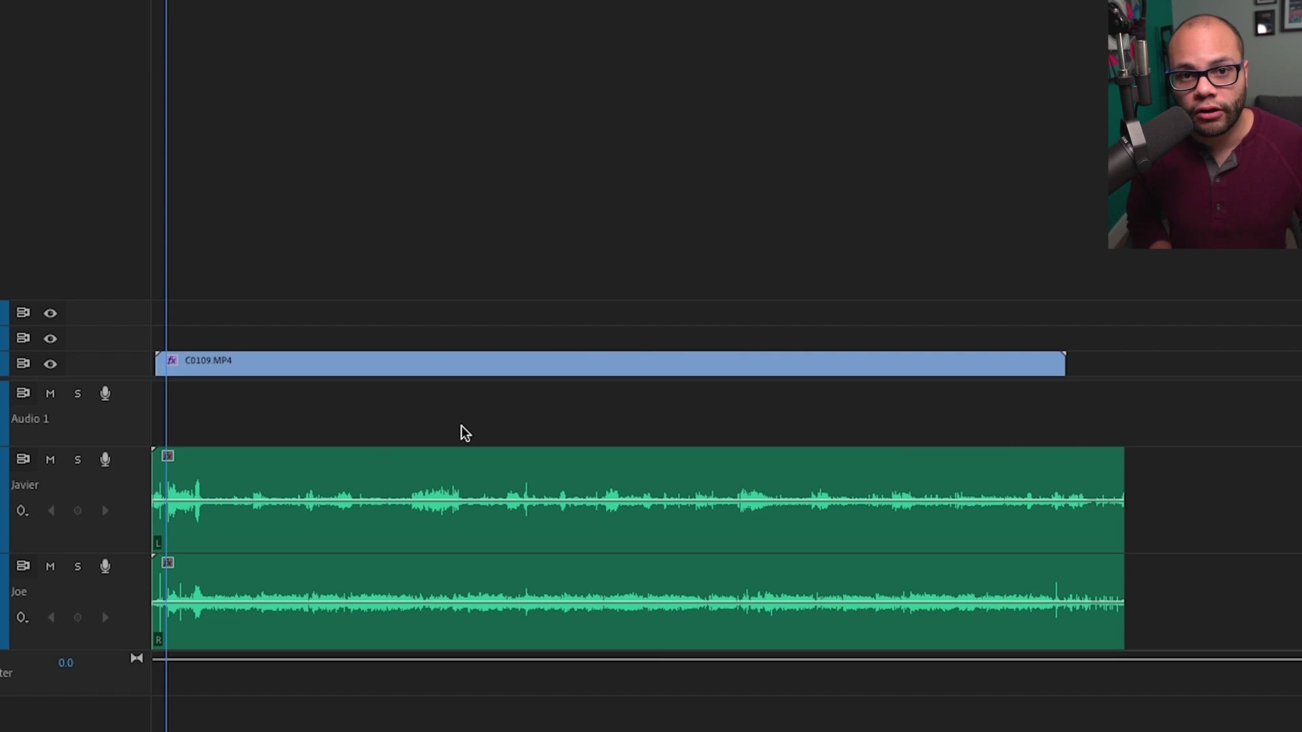
- Move the two mono recorder clips up to tracks A1 and A2, and link them with the C0109.MP4 video
click(452, 372)
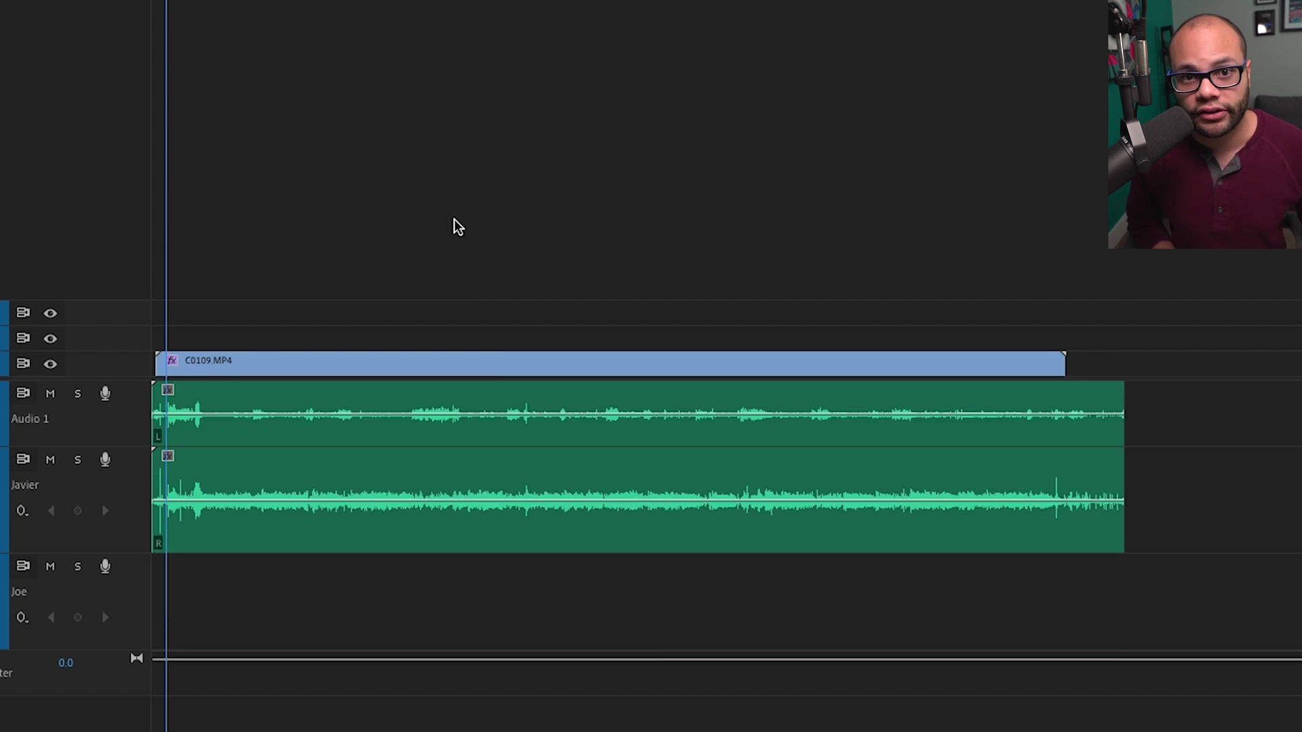
drag(454, 219, 507, 557)
right_click(552, 372)
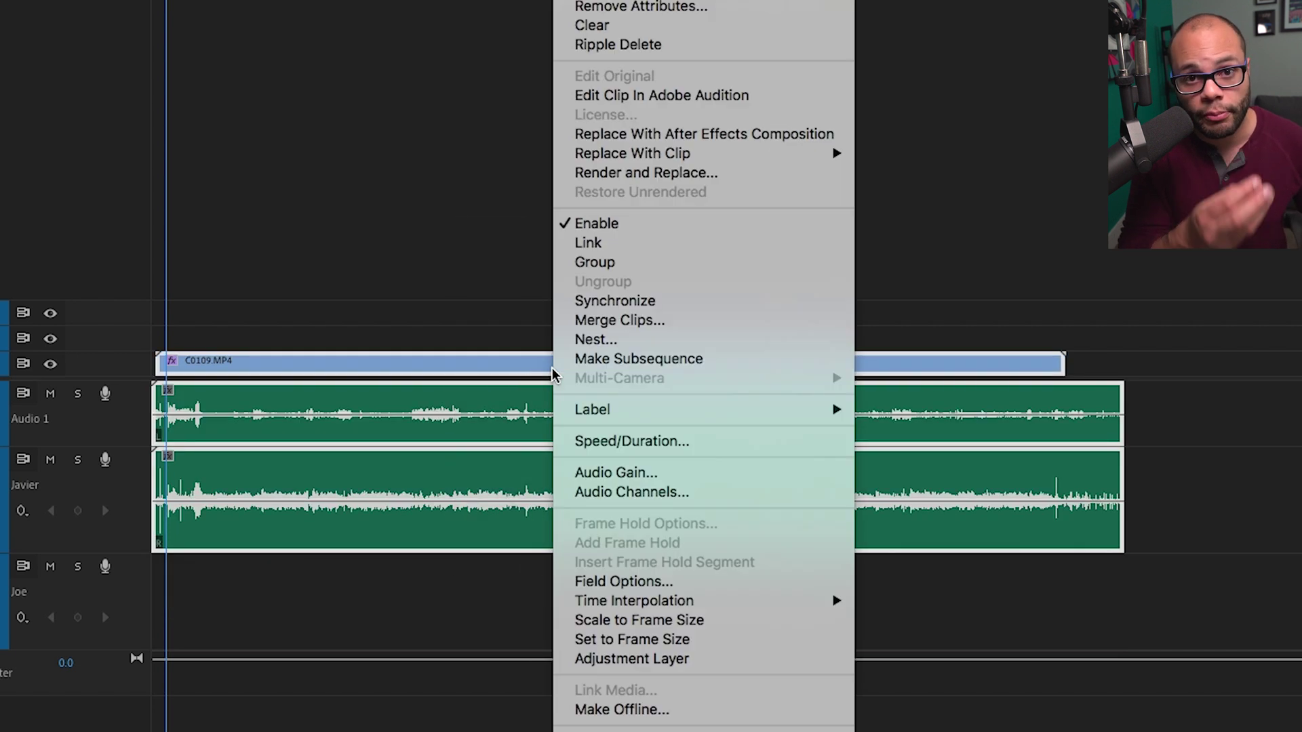
click(577, 246)
- Cut the linked video and both mono clips together at a point partway through the sequence
click(429, 371)
drag(629, 1, 564, 3)
key(ctrl+k)
click(666, 74)
click(650, 2)
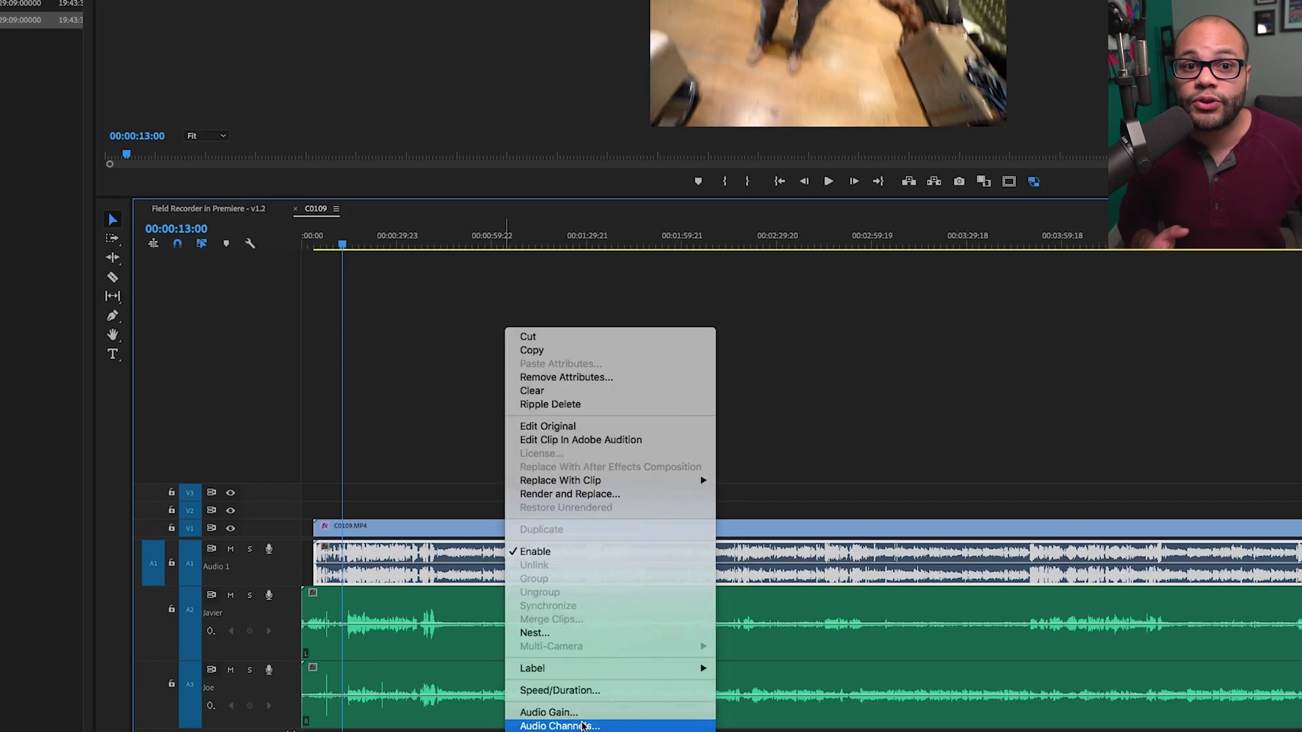
- Inspect the camera clip's Audio Channels and Interpret Footage settings, leaving them as they are
click(570, 720)
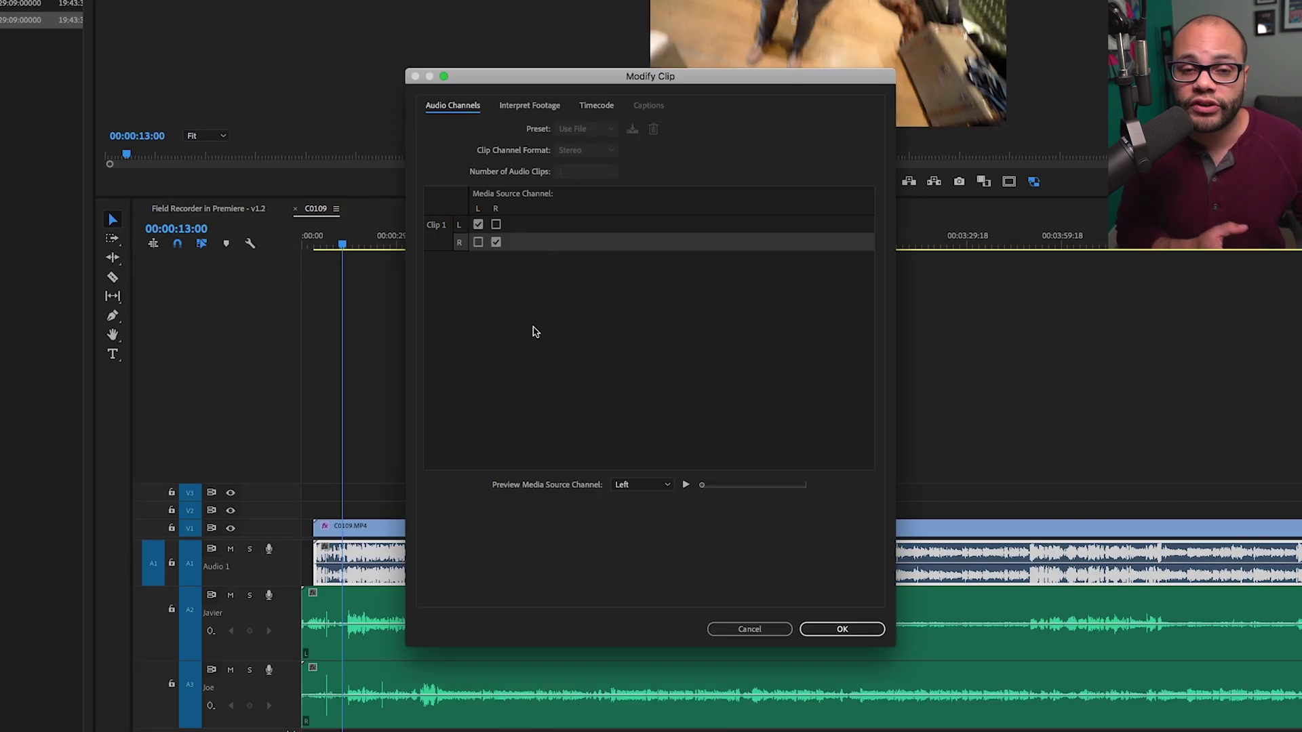
click(542, 108)
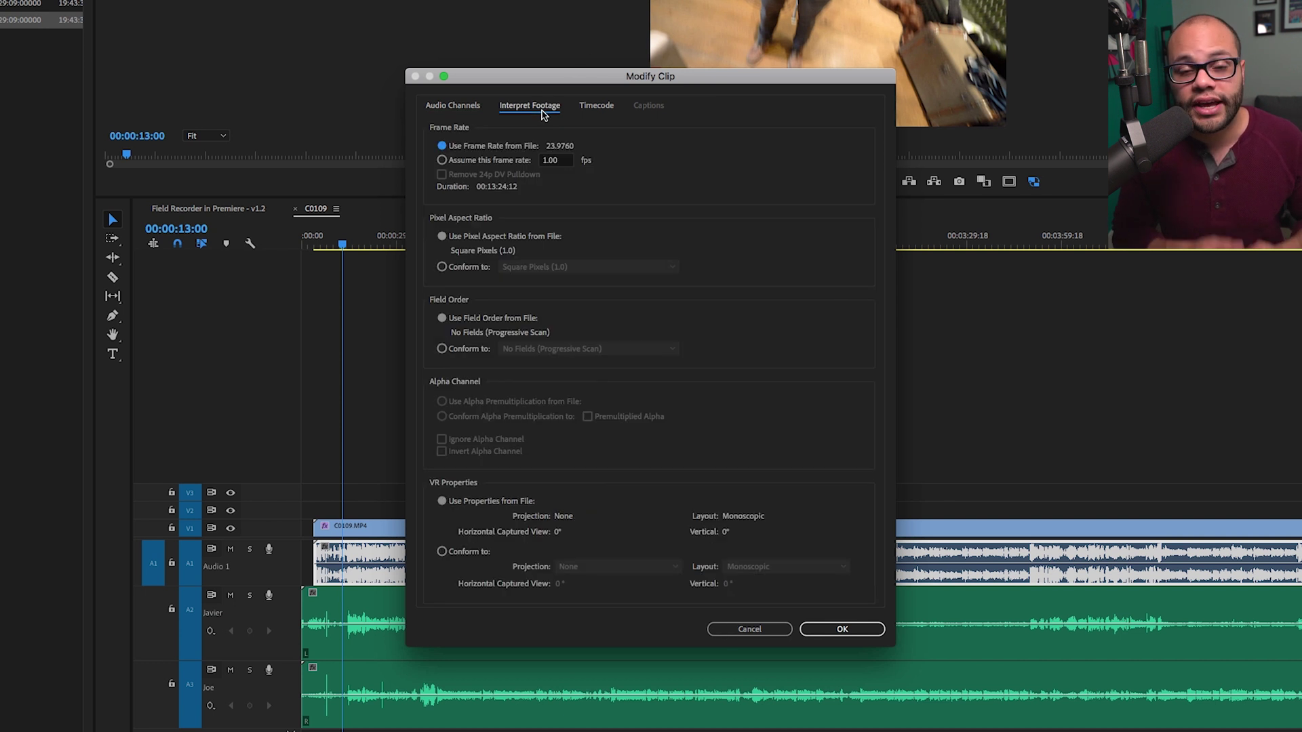
click(748, 630)
- Select both mono recorder clips on tracks A2 and A3 beneath the camera audio
click(550, 479)
click(548, 566)
key(backslash)
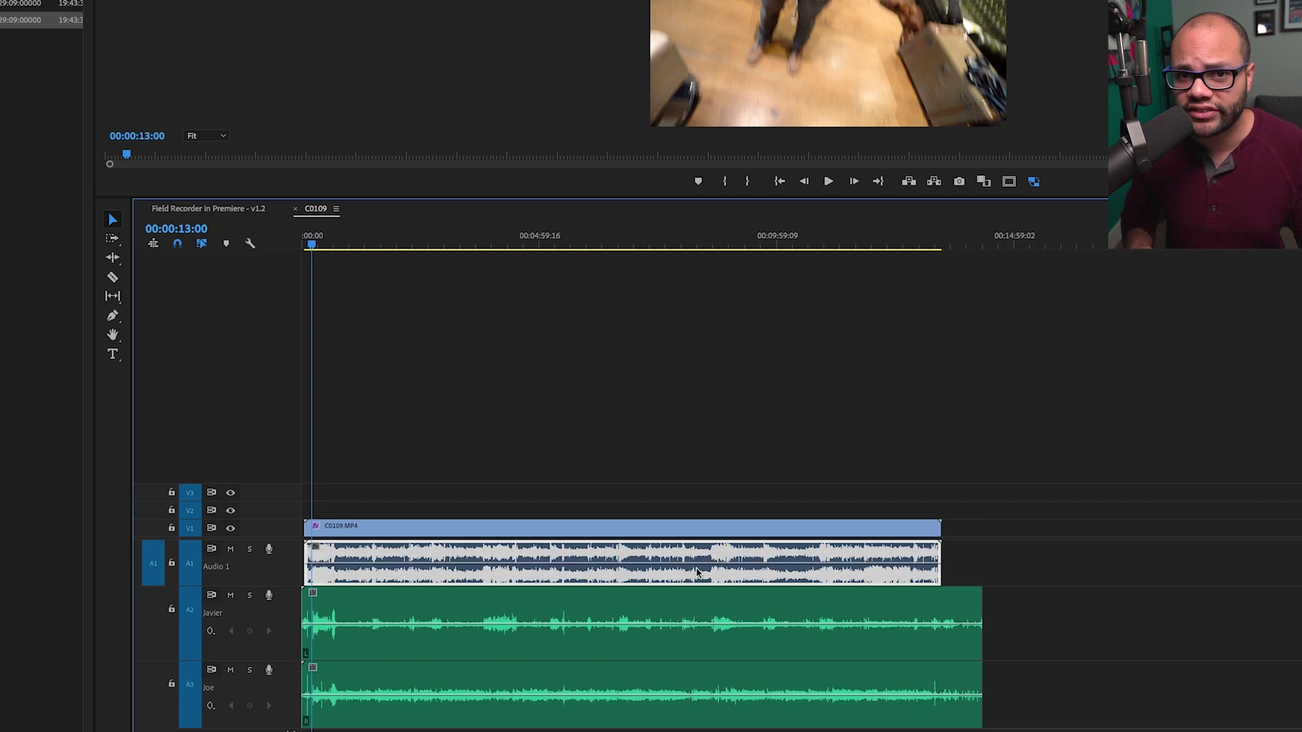
click(639, 612)
shift+click(635, 686)
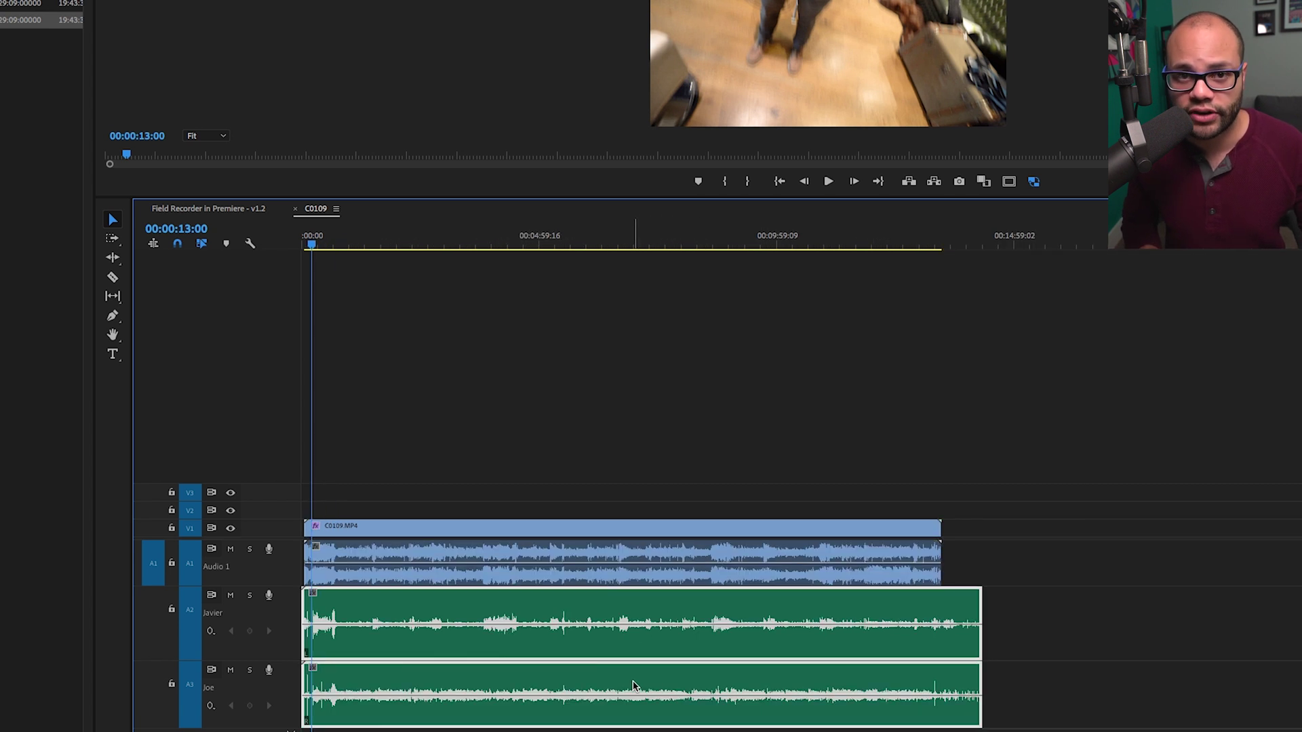